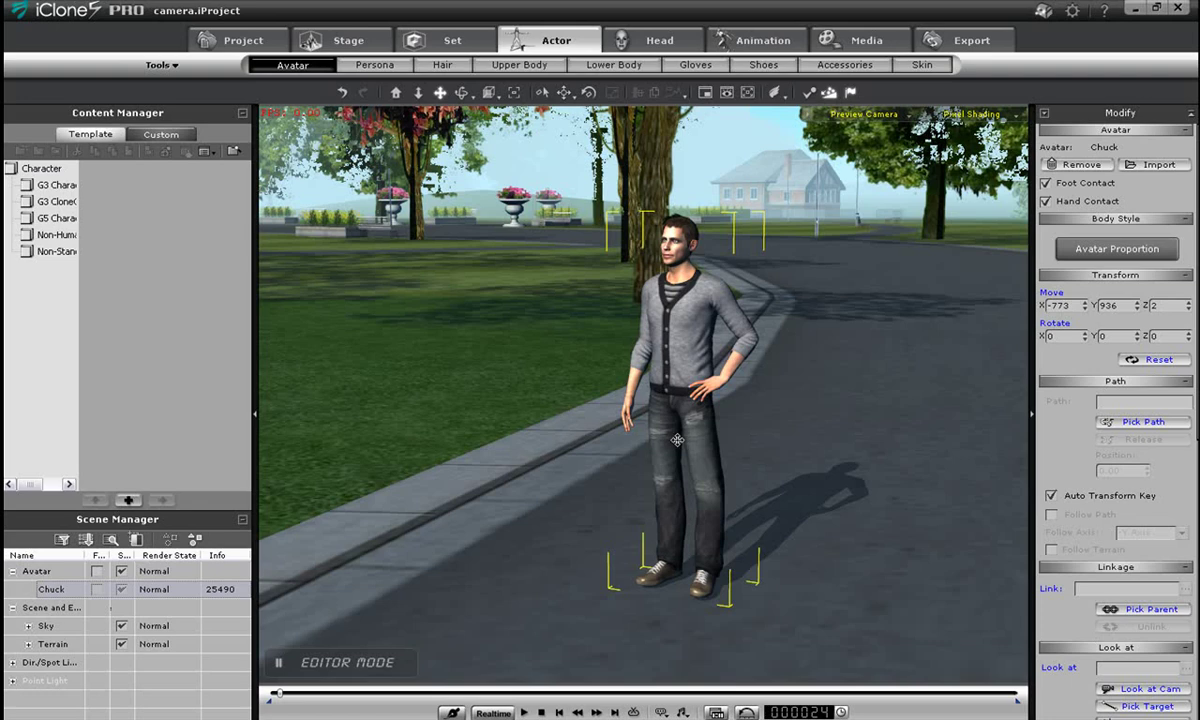
# Pan the view sideways, then orbit it around the standing avatar on the sidewalk.
pyautogui.moveTo(580, 423); pyautogui.dragTo(506, 401)
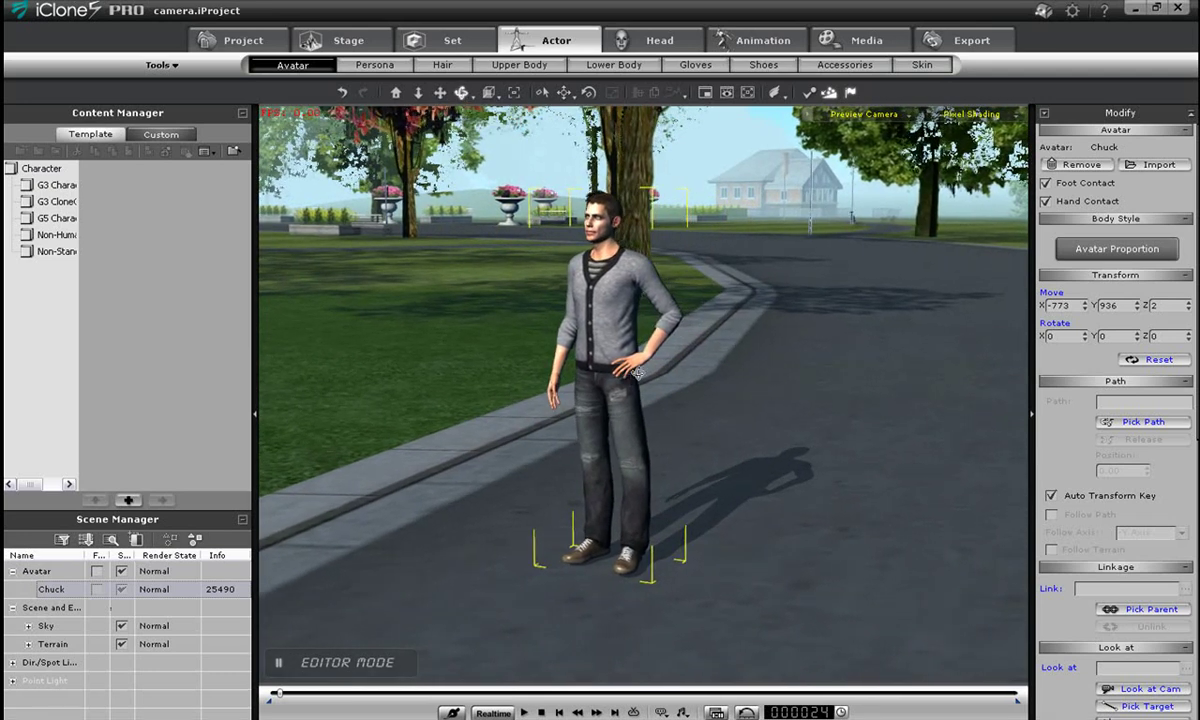
pyautogui.moveTo(643, 372); pyautogui.dragTo(615, 402, button='right')
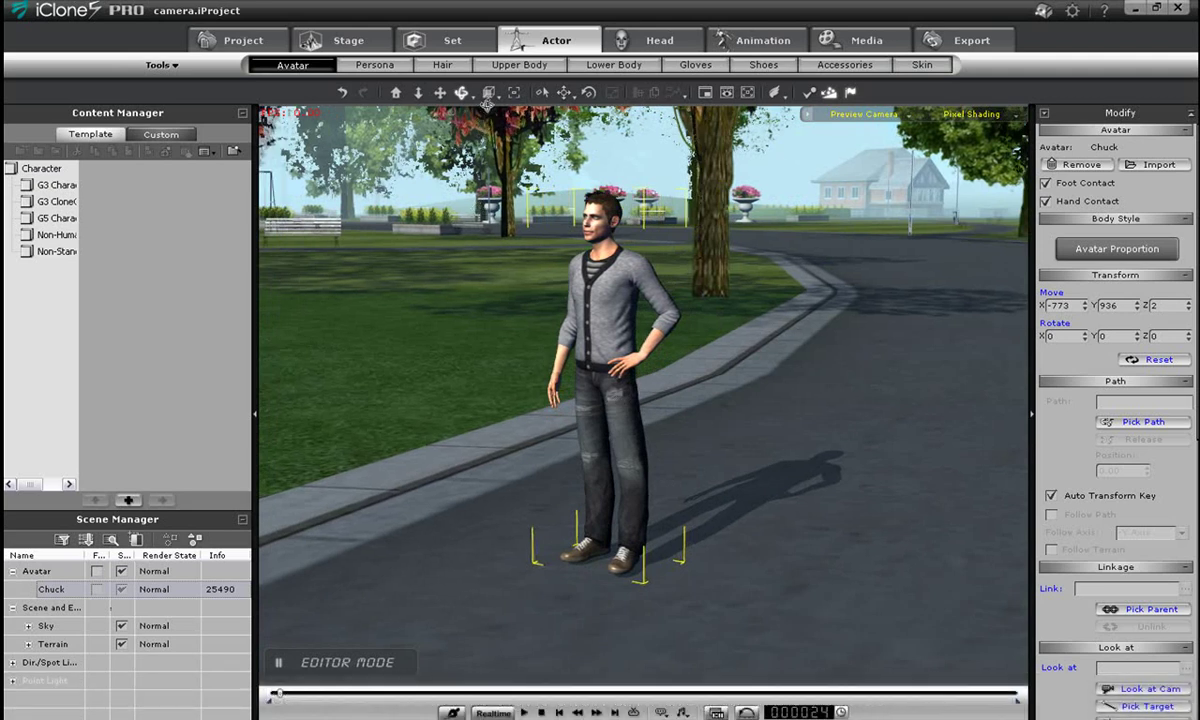
pyautogui.click(418, 93)
# Zoom the view in closer toward the avatar on the park sidewalk.
pyautogui.moveTo(613, 437); pyautogui.dragTo(575, 373)
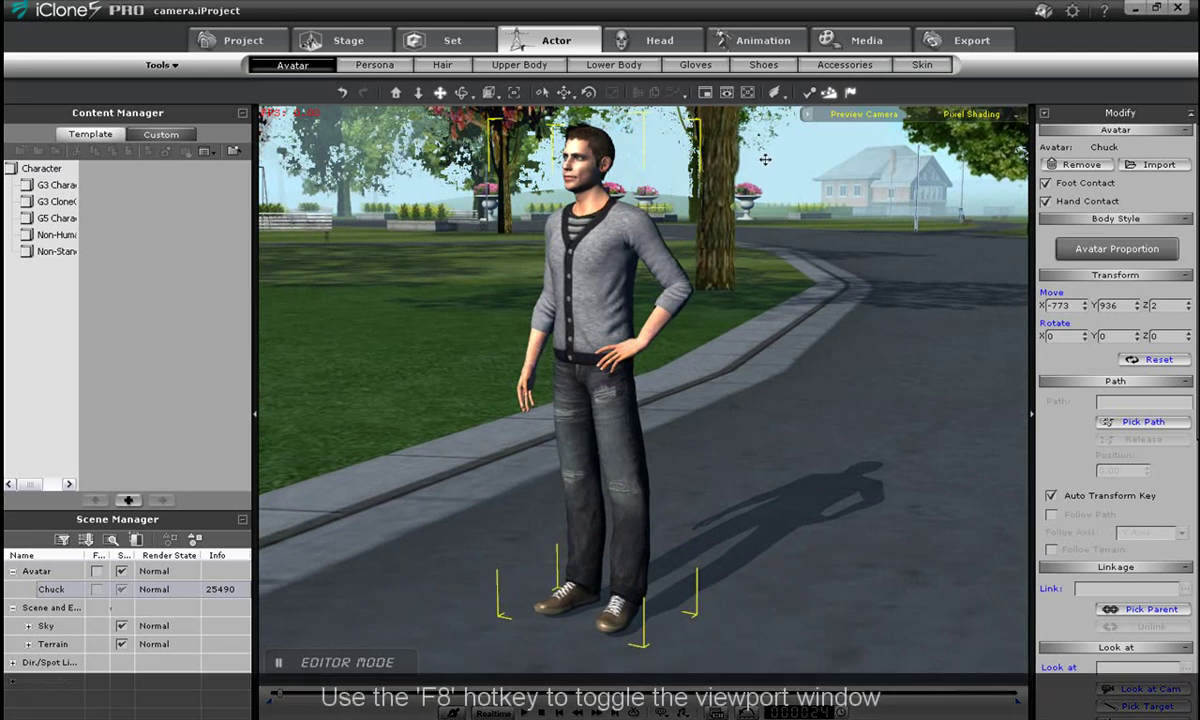
# Show the Preview Camera mini viewport in the bottom-right (RB) corner at 30% view size.
pyautogui.click(706, 93)
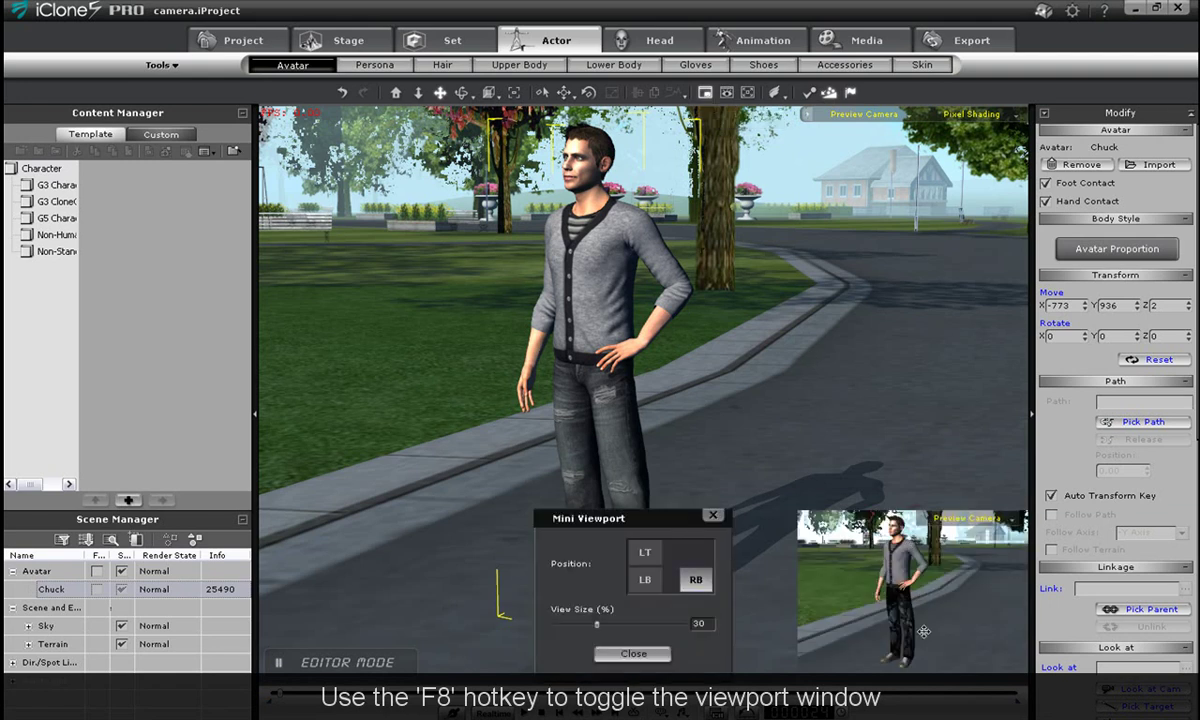
pyautogui.click(645, 580)
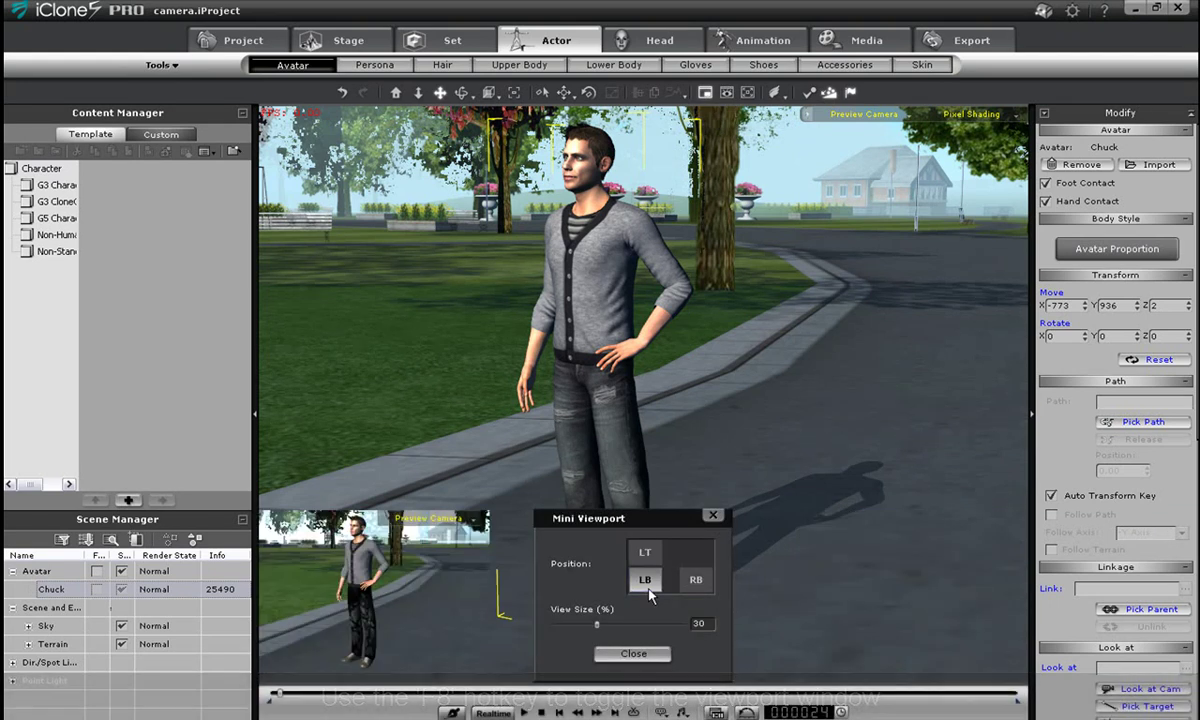
pyautogui.click(645, 556)
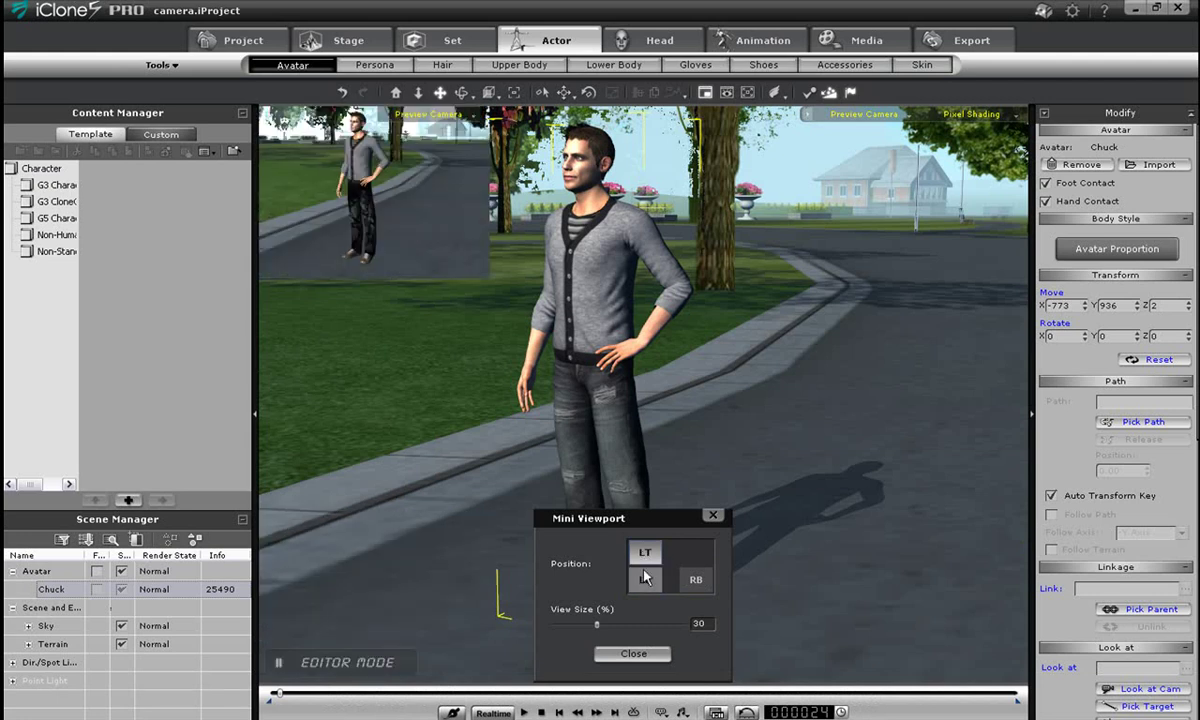
pyautogui.click(645, 579)
pyautogui.click(697, 584)
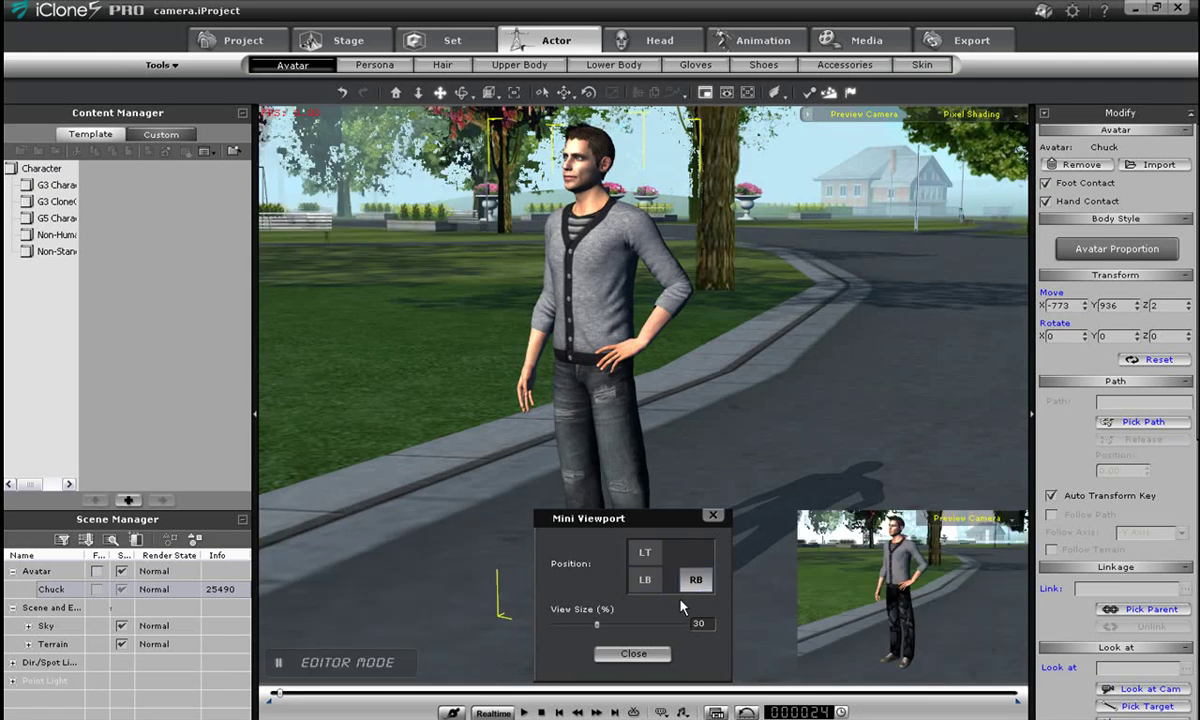
pyautogui.moveTo(601, 628)
pyautogui.mouseDown()
pyautogui.moveTo(680, 628)
pyautogui.moveTo(588, 630)
pyautogui.moveTo(620, 629)
pyautogui.moveTo(598, 630)
pyautogui.mouseUp()
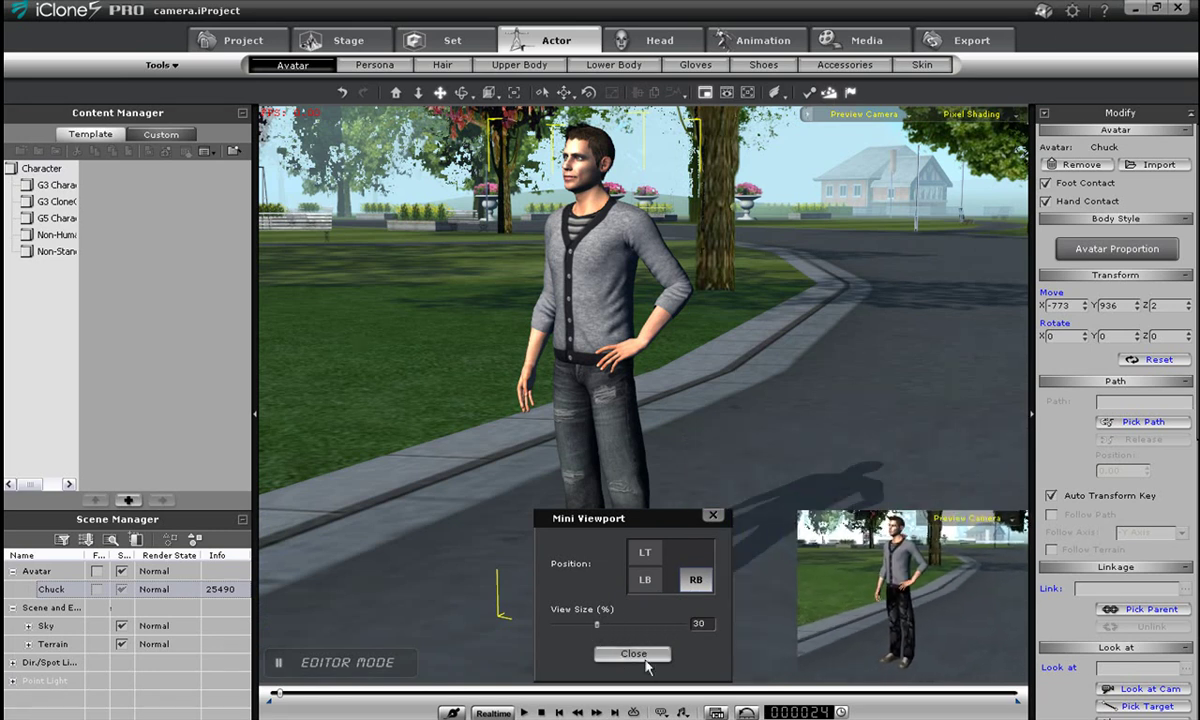
pyautogui.click(633, 654)
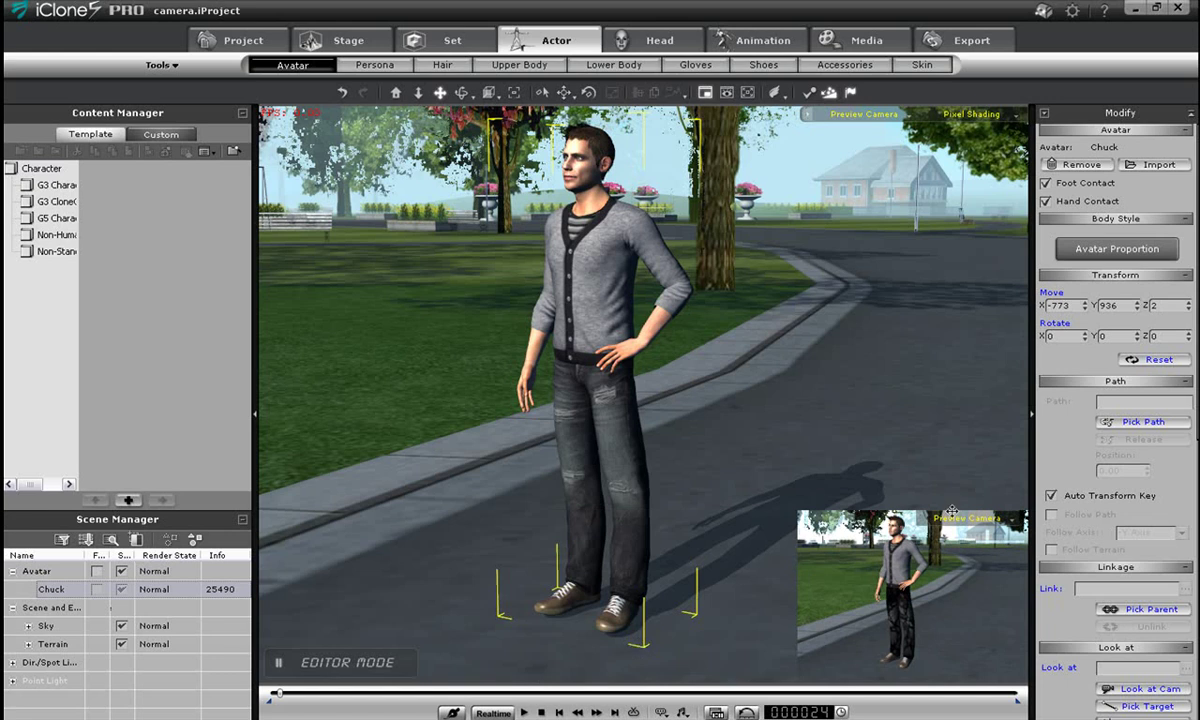
# Add a new Camera and orbit it to view the character from another angle.
pyautogui.click(864, 114)
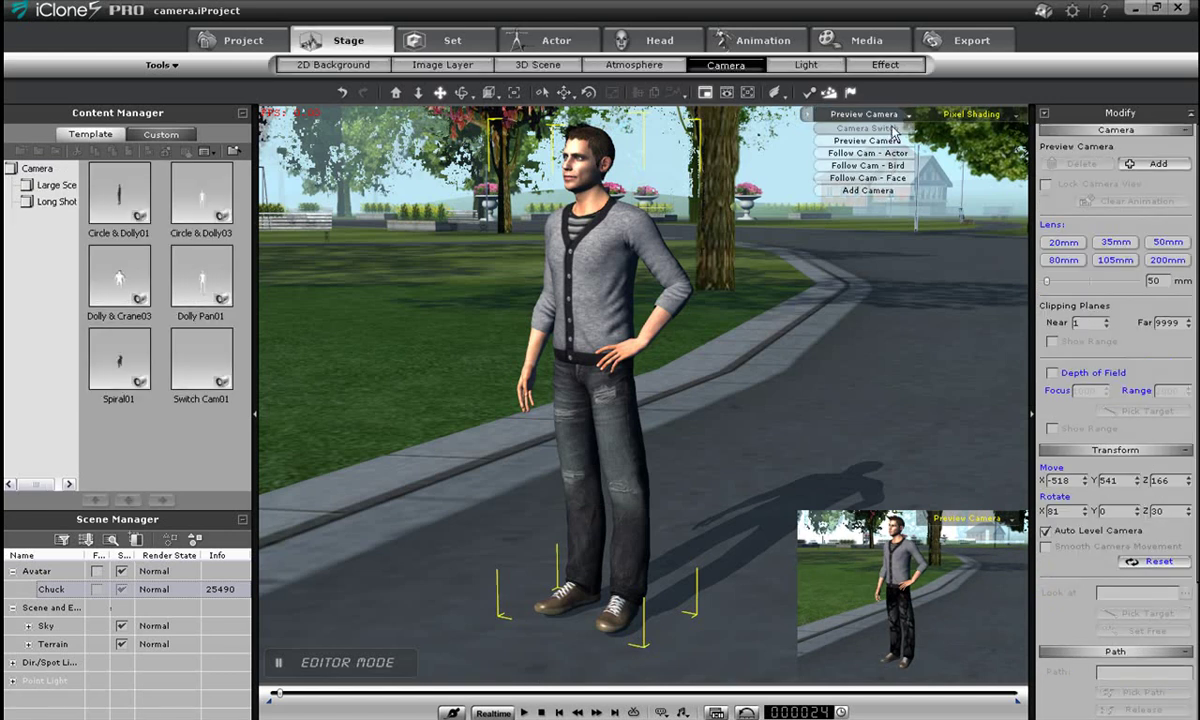
pyautogui.click(866, 189)
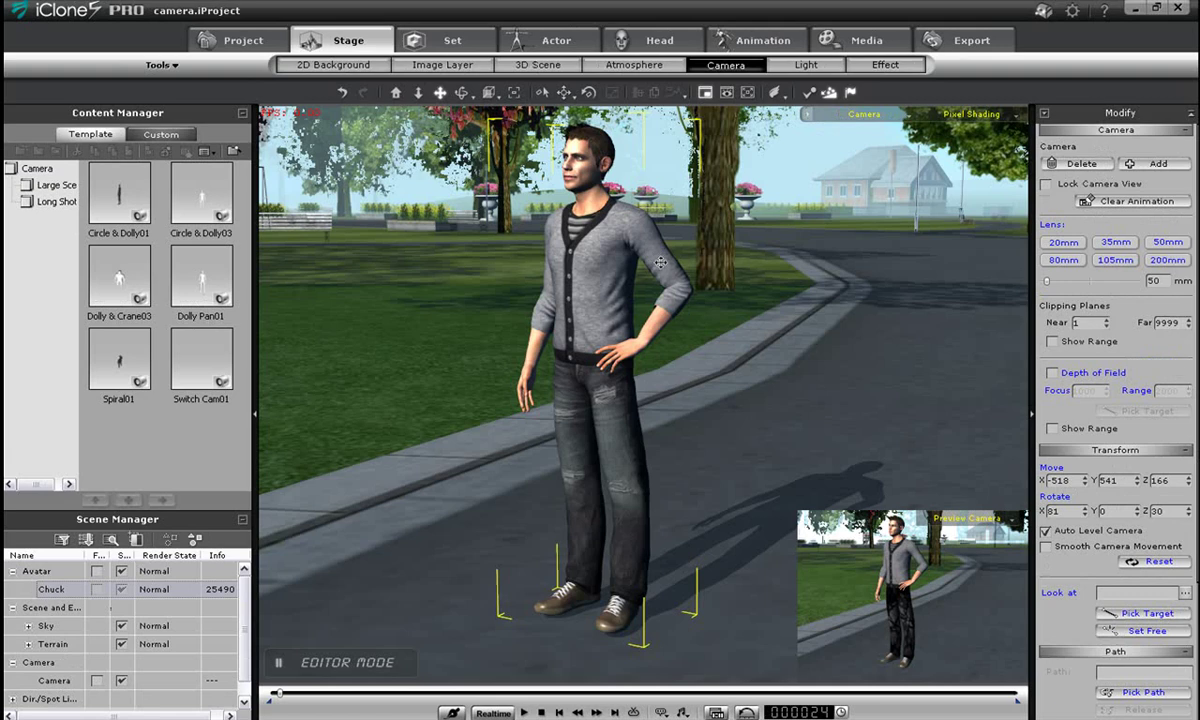
pyautogui.moveTo(587, 350); pyautogui.dragTo(718, 375, button='right')
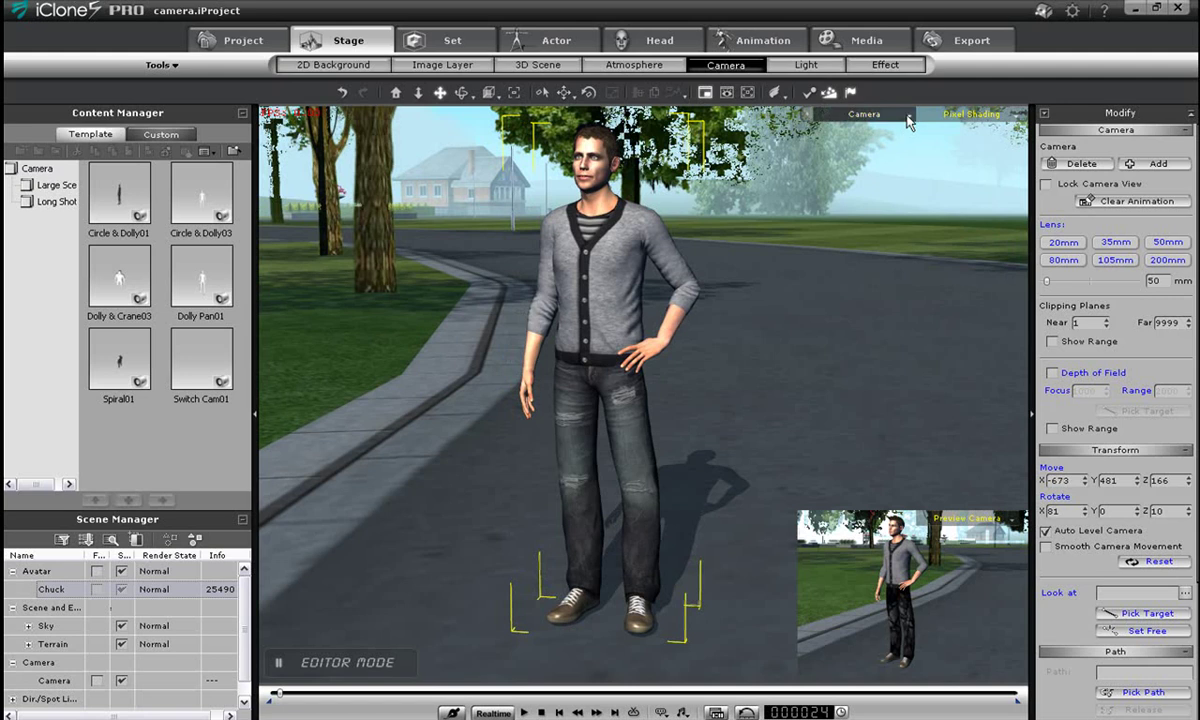
pyautogui.click(866, 114)
# View through Preview Camera, set the inset to show Camera, and dolly the preview camera back.
pyautogui.click(866, 141)
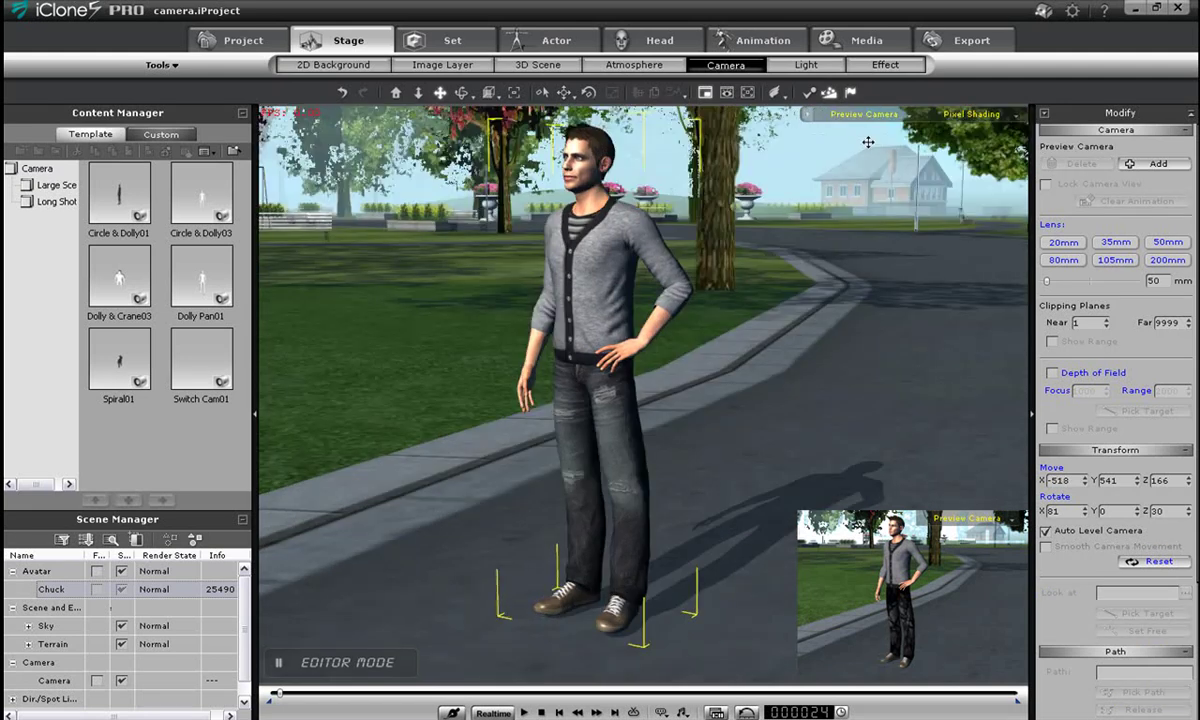
pyautogui.click(965, 518)
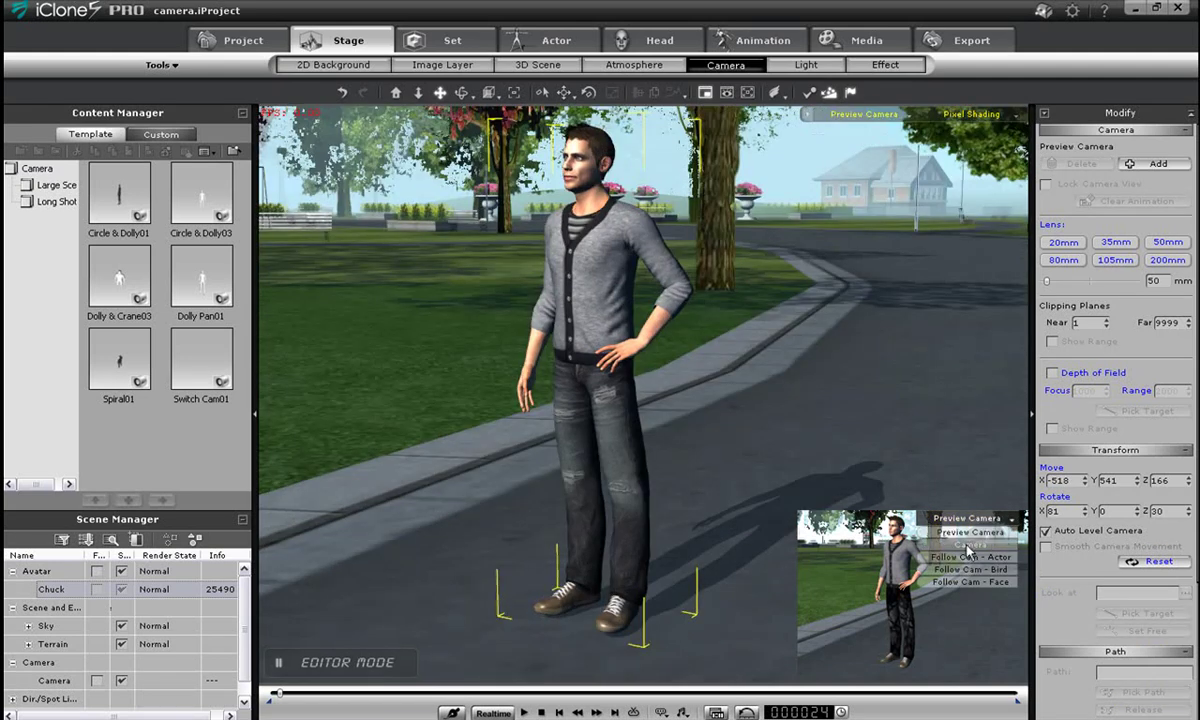
pyautogui.click(965, 546)
pyautogui.moveTo(632, 305); pyautogui.dragTo(743, 468)
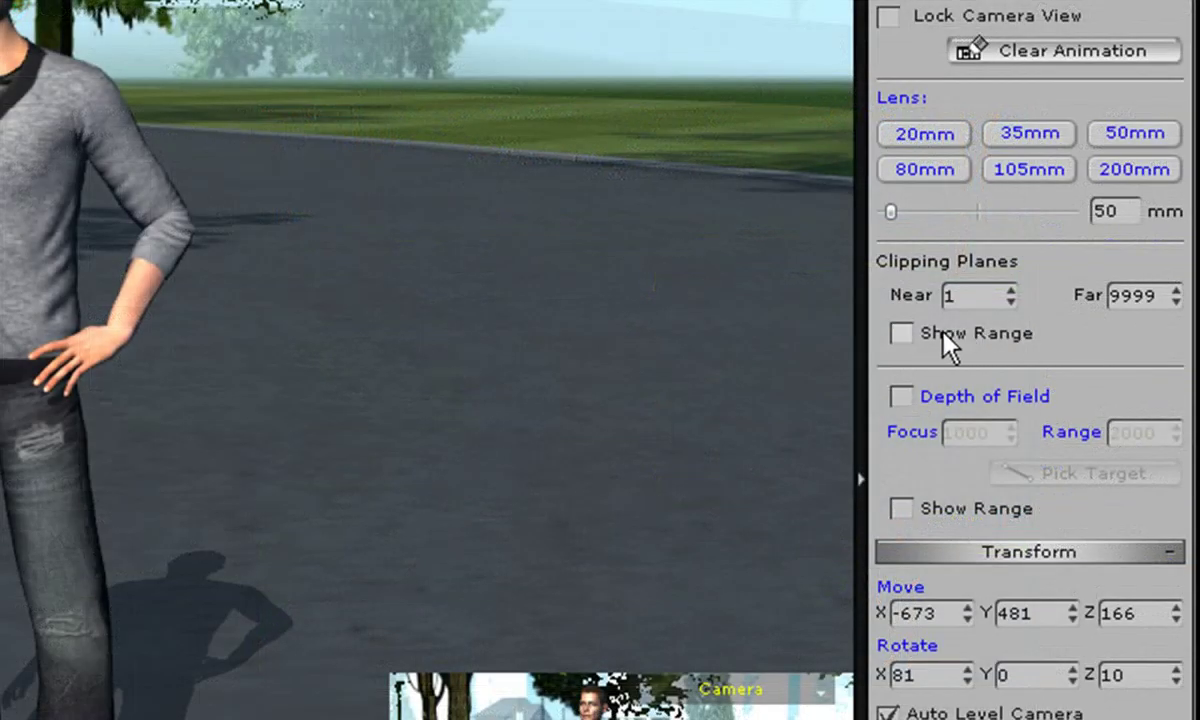
# Set the camera's Far clipping to 200, restore it to 9999, and switch to Preview Camera.
pyautogui.click(1126, 293)
pyautogui.press('BackSpace')
pyautogui.press('BackSpace')
pyautogui.press('BackSpace')
pyautogui.press('BackSpace')
pyautogui.write('200')
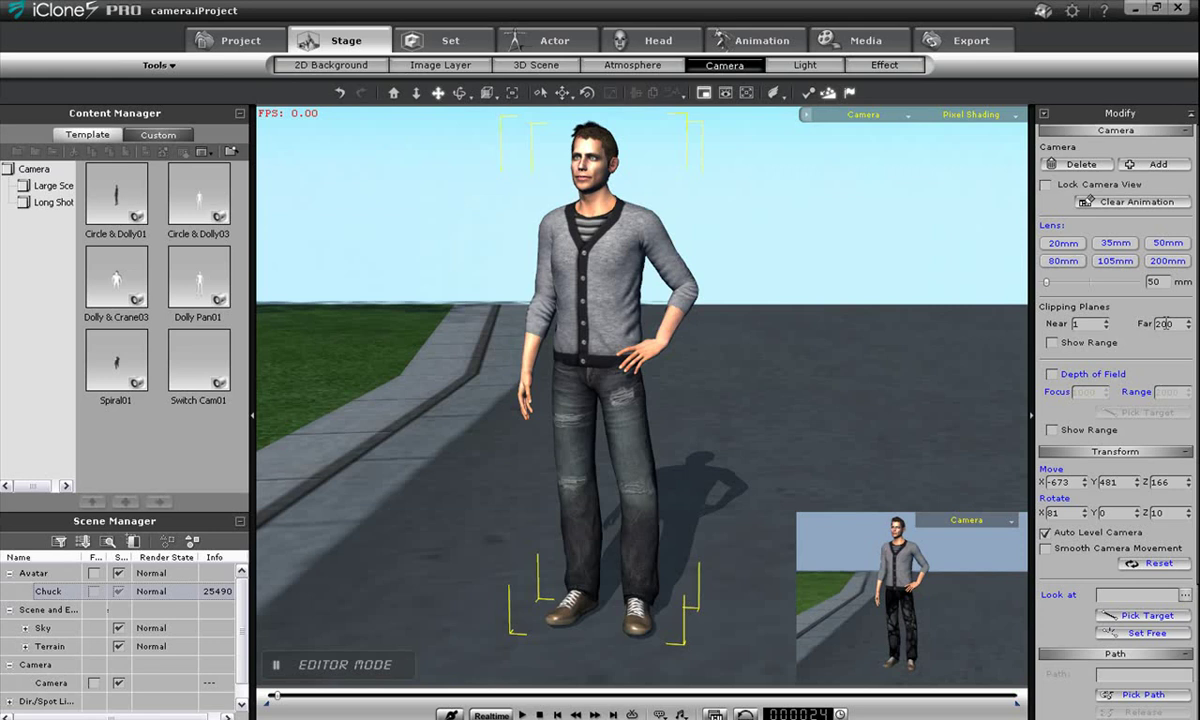
pyautogui.press('Return')
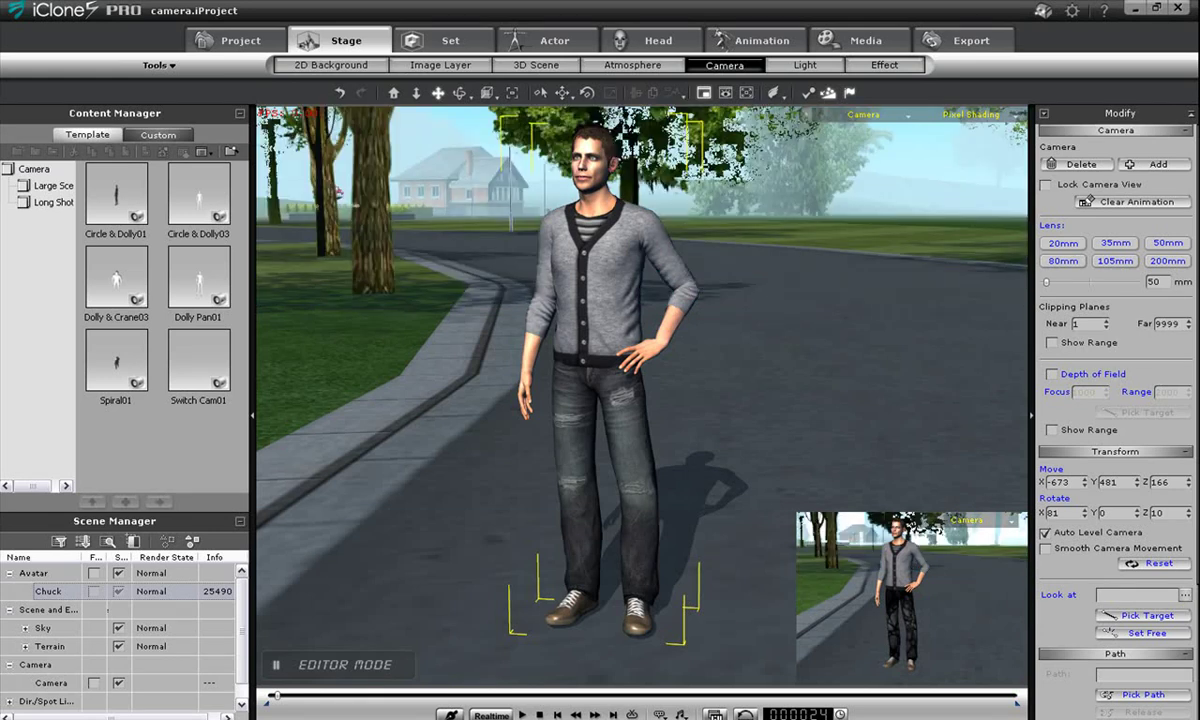
pyautogui.click(864, 114)
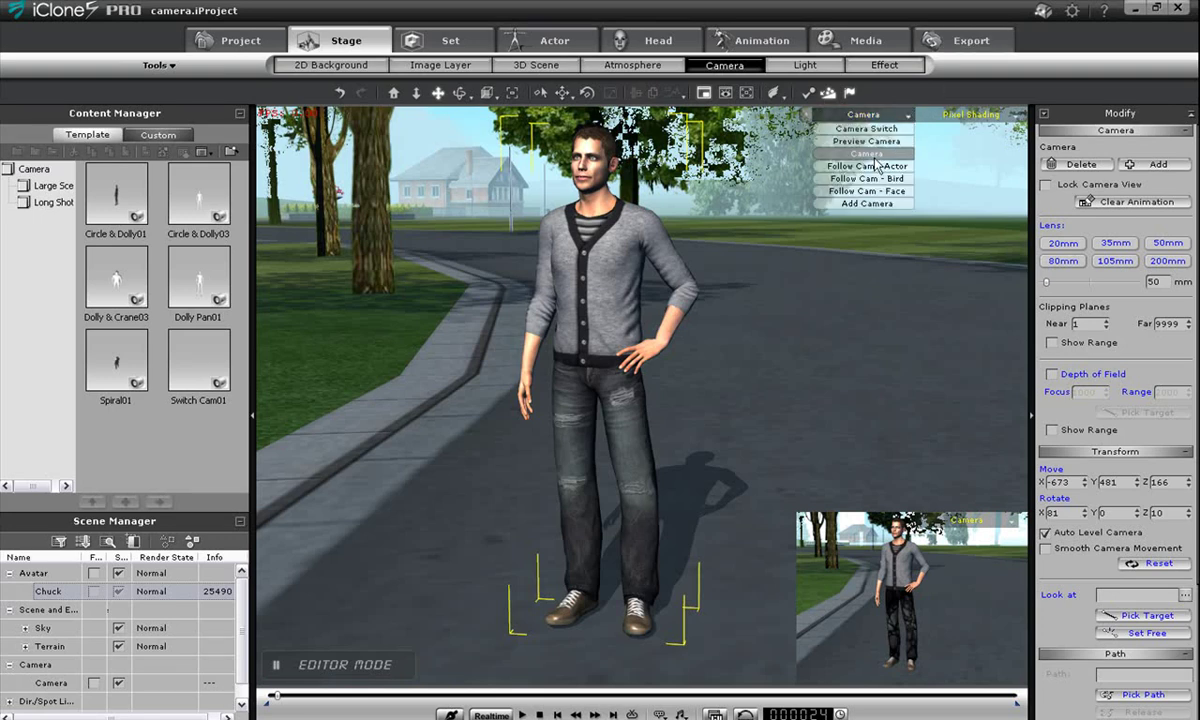
pyautogui.click(867, 141)
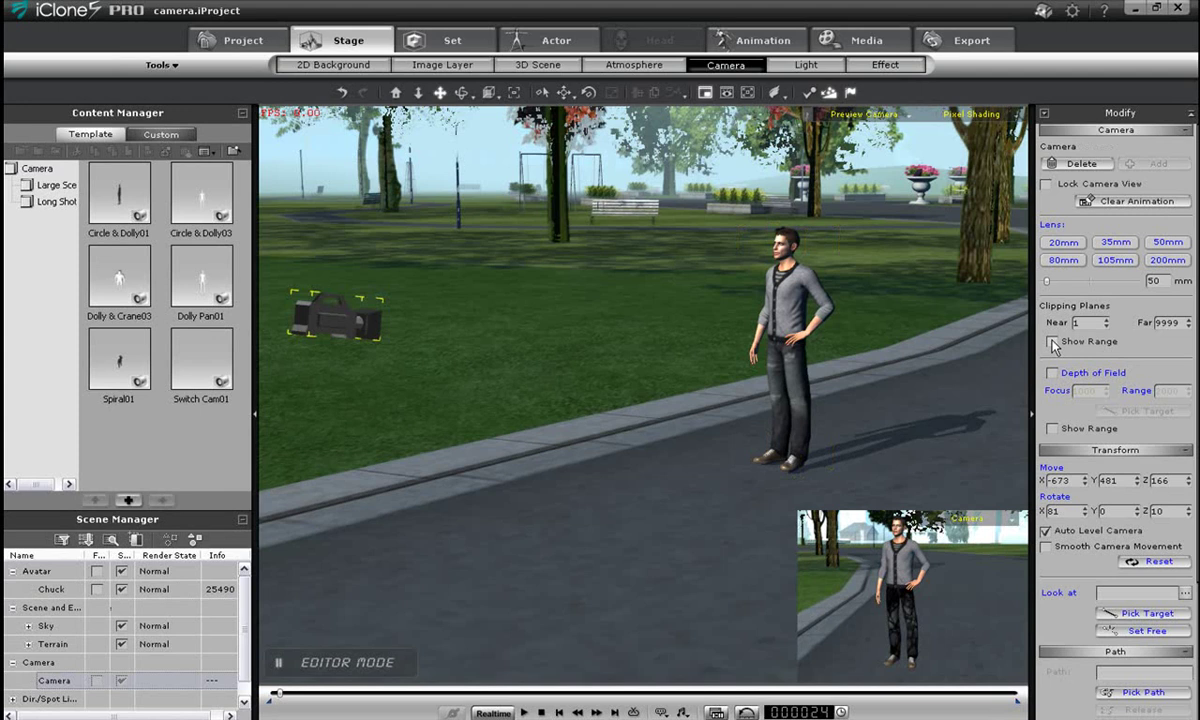
# Show the clipping range, set the lens to 47 mm, and look through Camera again.
pyautogui.click(1051, 342)
pyautogui.moveTo(1048, 286); pyautogui.dragTo(1047, 286)
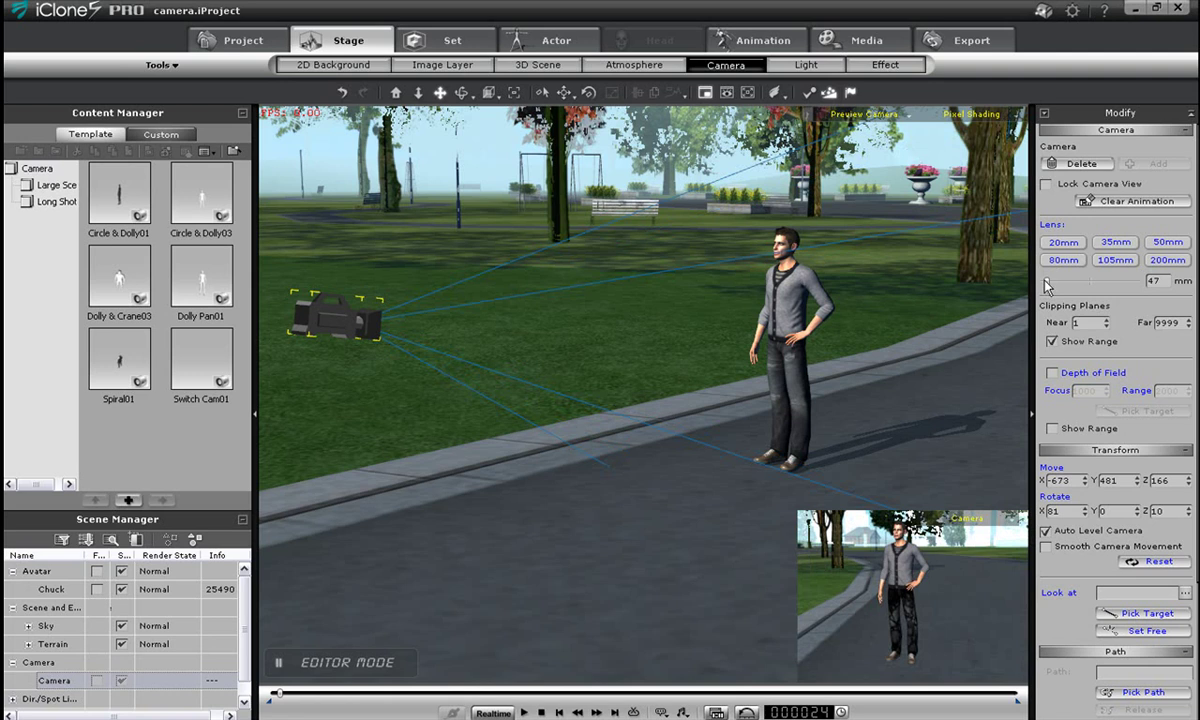
pyautogui.click(905, 114)
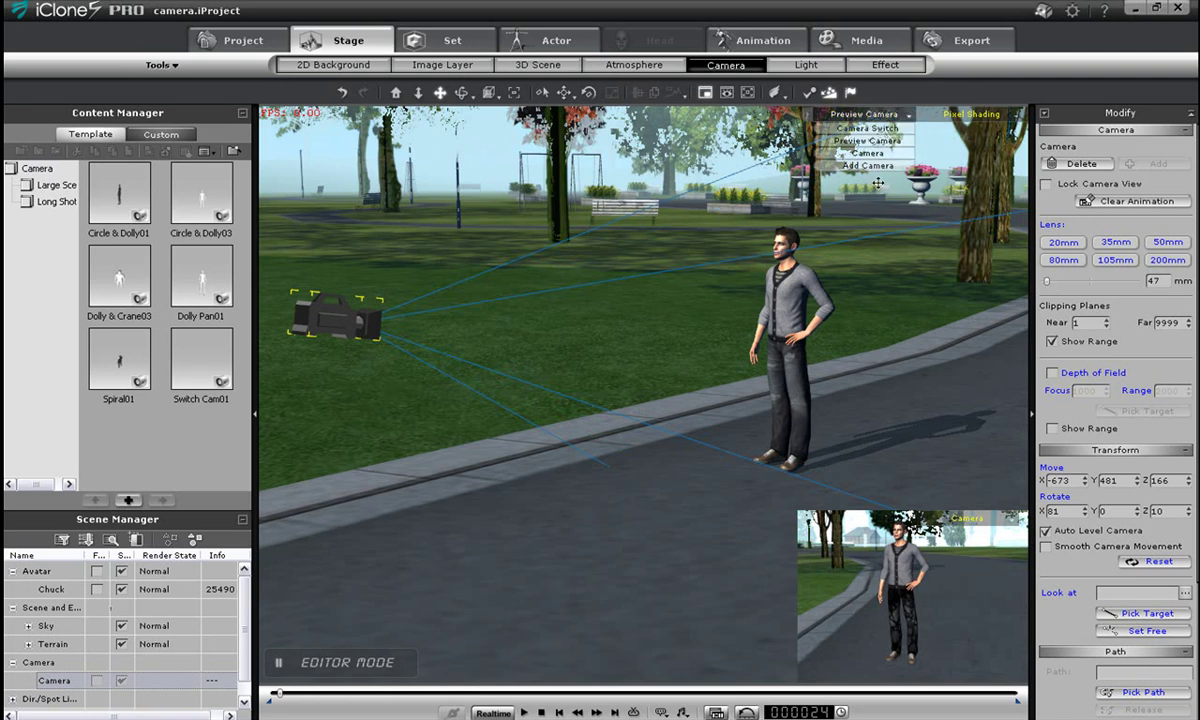
pyautogui.click(855, 152)
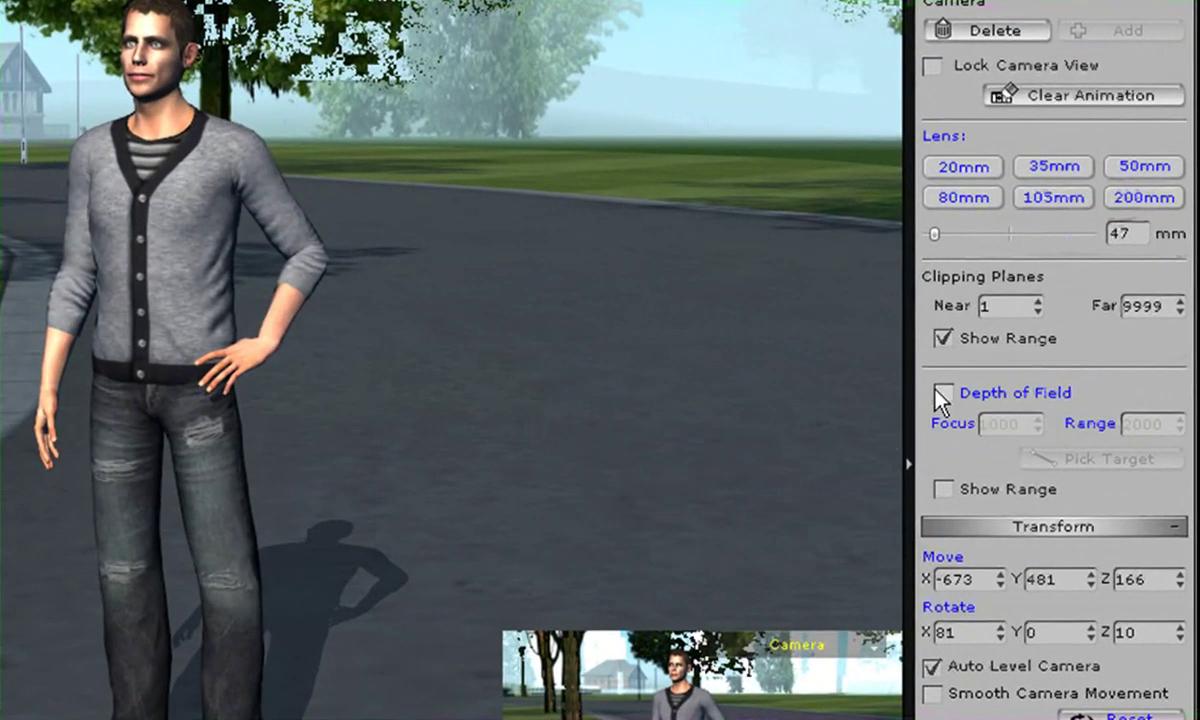
# Enable depth of field on the camera, then move it back and tilt it slightly.
pyautogui.click(940, 393)
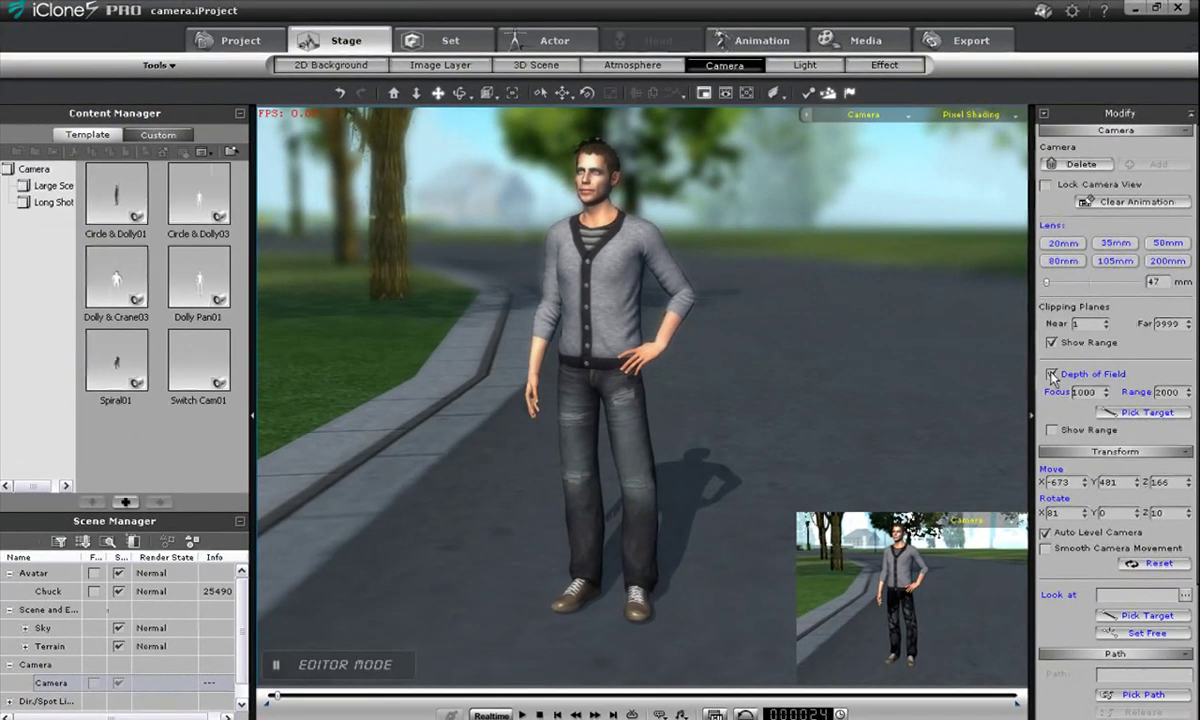
pyautogui.moveTo(765, 311); pyautogui.dragTo(818, 361, button='middle')
pyautogui.moveTo(818, 361); pyautogui.dragTo(809, 337, button='right')
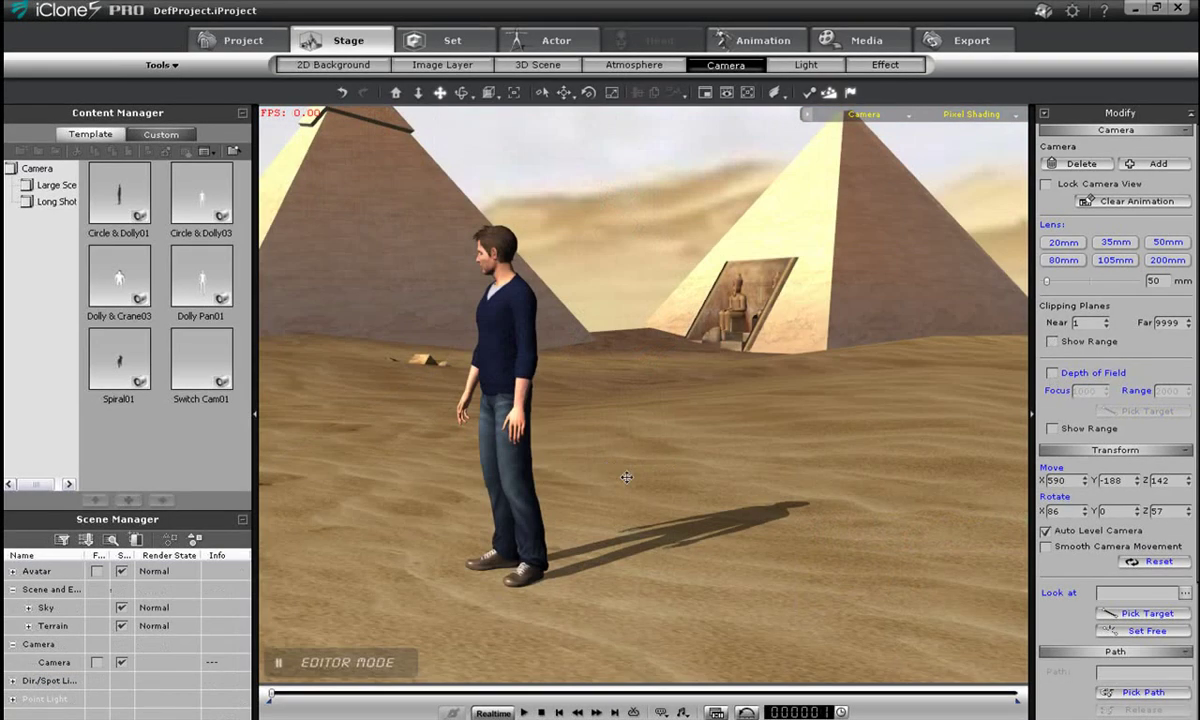
# Key camera positions by panning, advancing the playhead, and framing the character and pyramid.
pyautogui.moveTo(658, 464); pyautogui.dragTo(627, 458)
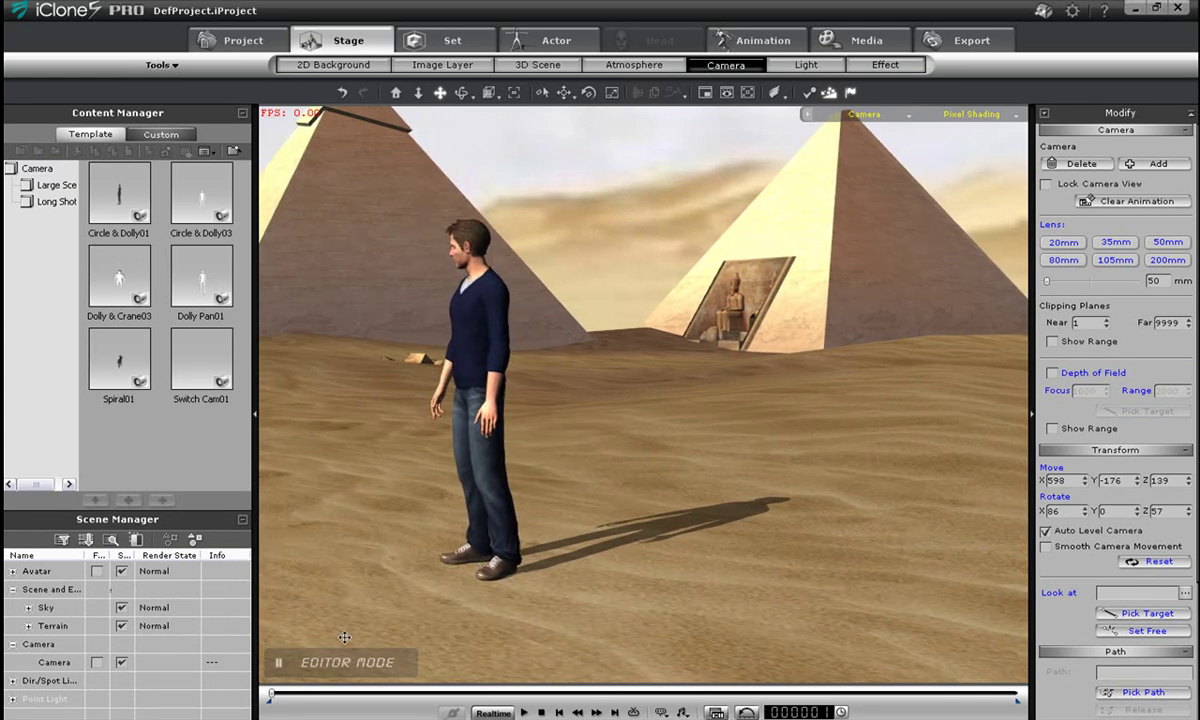
pyautogui.moveTo(274, 697); pyautogui.dragTo(378, 698)
pyautogui.moveTo(407, 520); pyautogui.dragTo(900, 566)
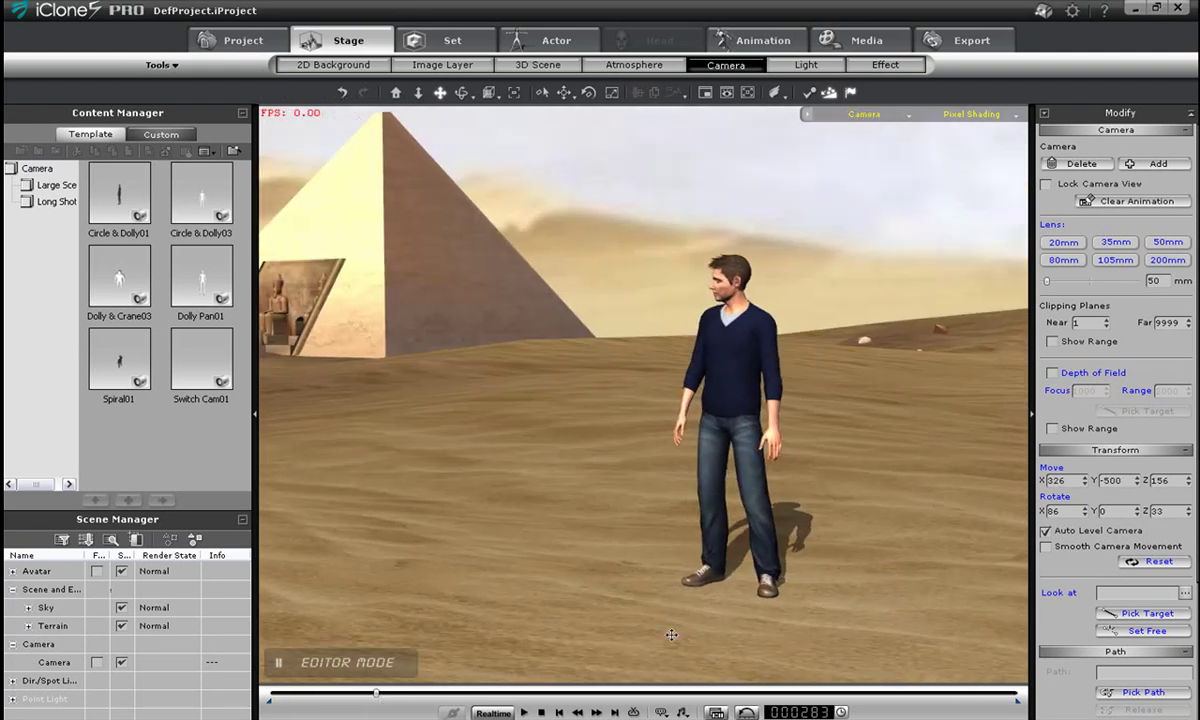
# Rewind to the first frame, play back the camera animation, and bring up the Timeline.
pyautogui.click(541, 712)
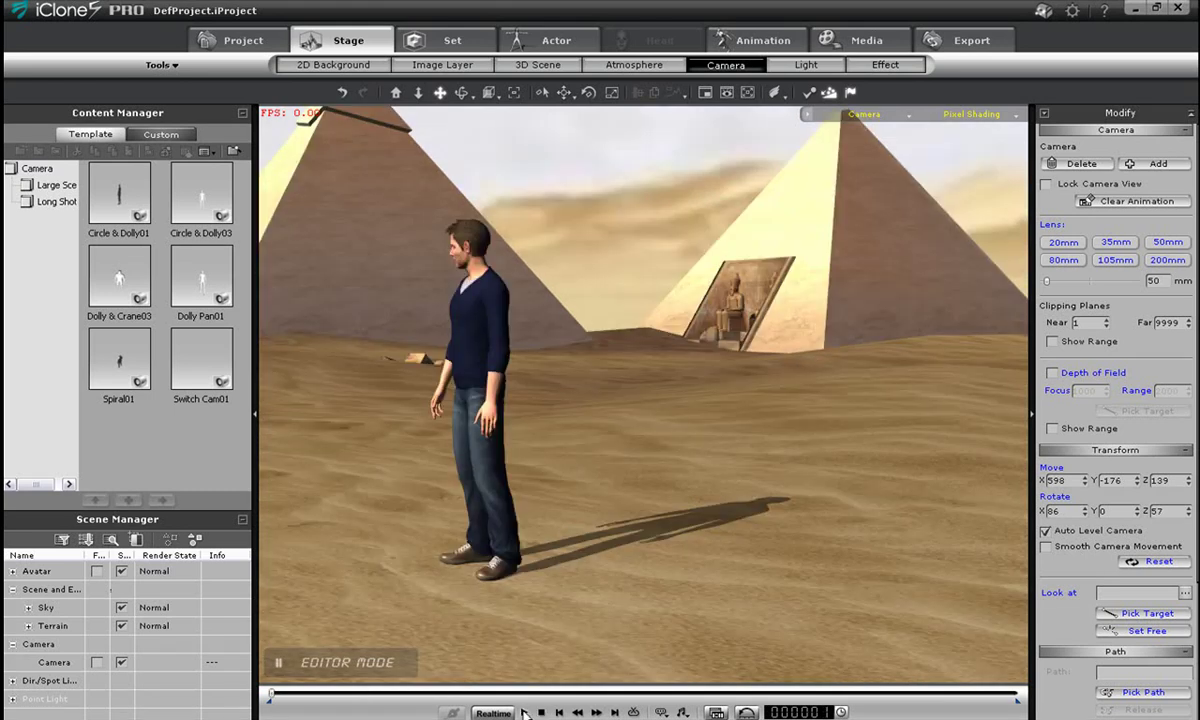
pyautogui.click(523, 712)
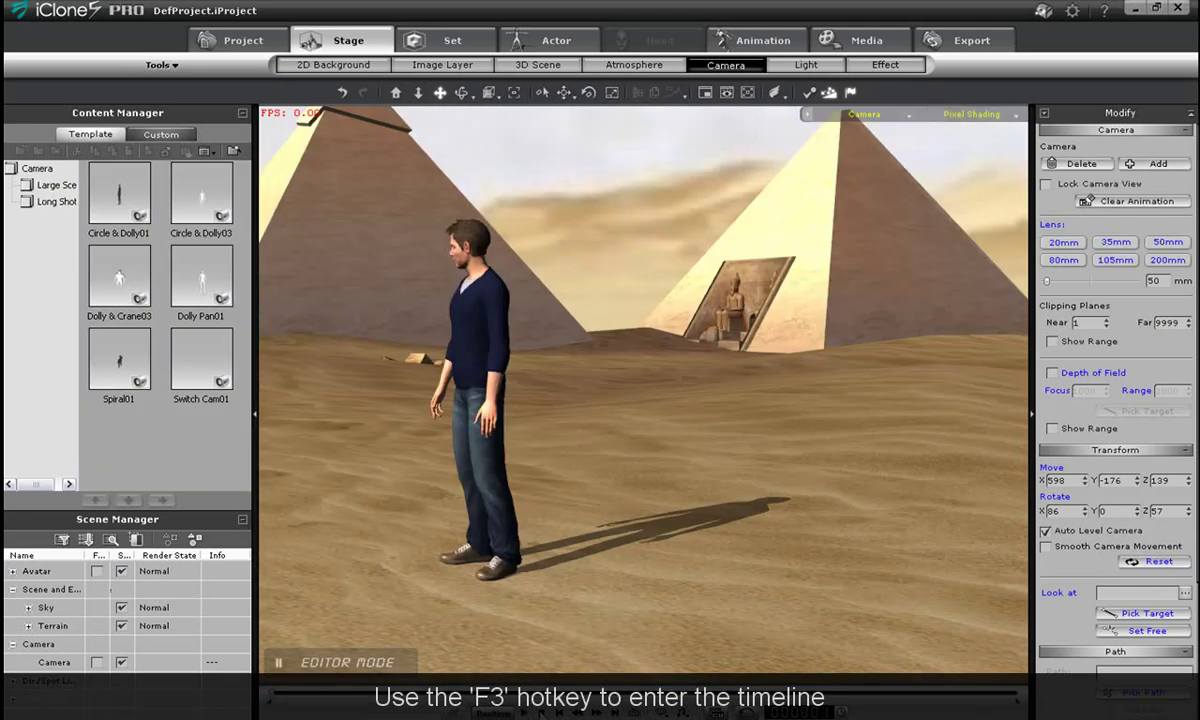
pyautogui.press('F3')
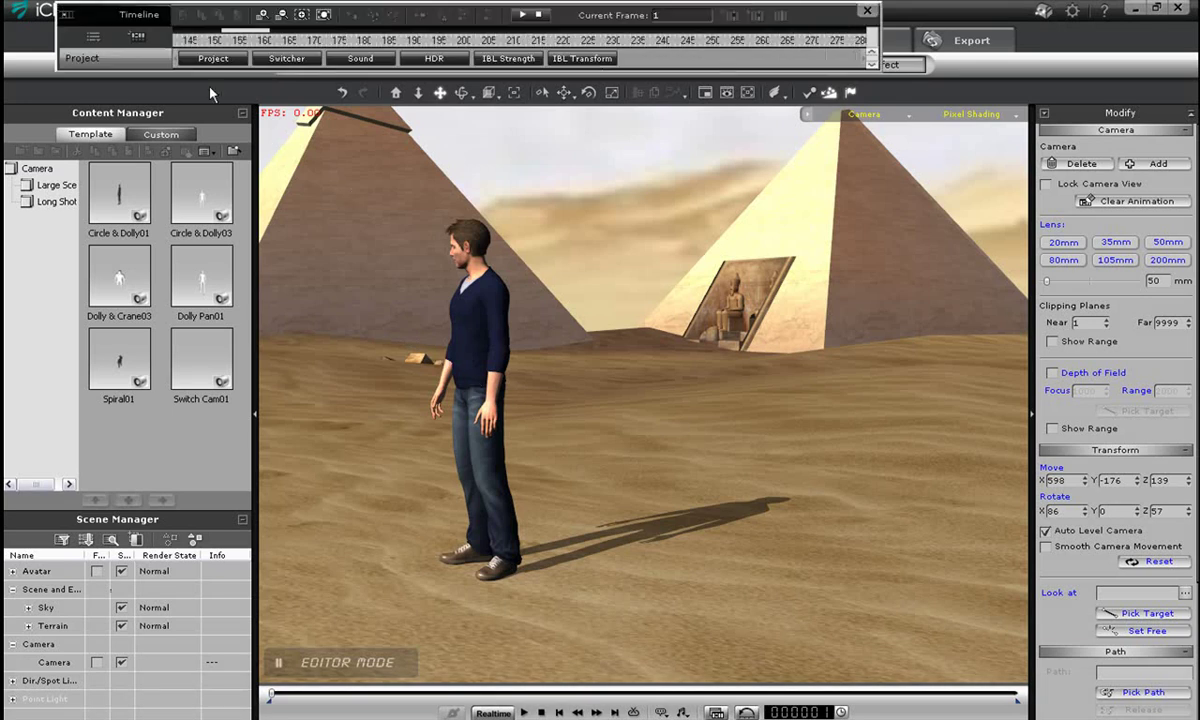
# Add the Camera's tracks to the timeline and show its Transform track.
pyautogui.click(103, 52)
pyautogui.click(98, 80)
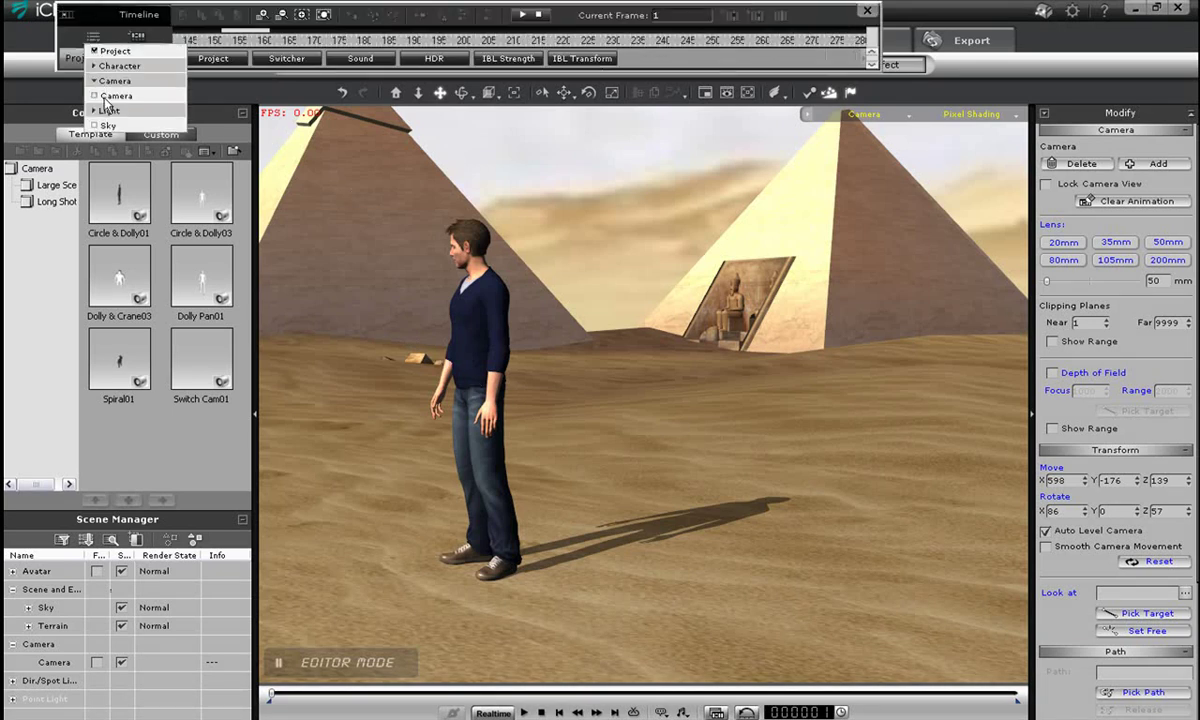
pyautogui.click(96, 96)
pyautogui.click(115, 17)
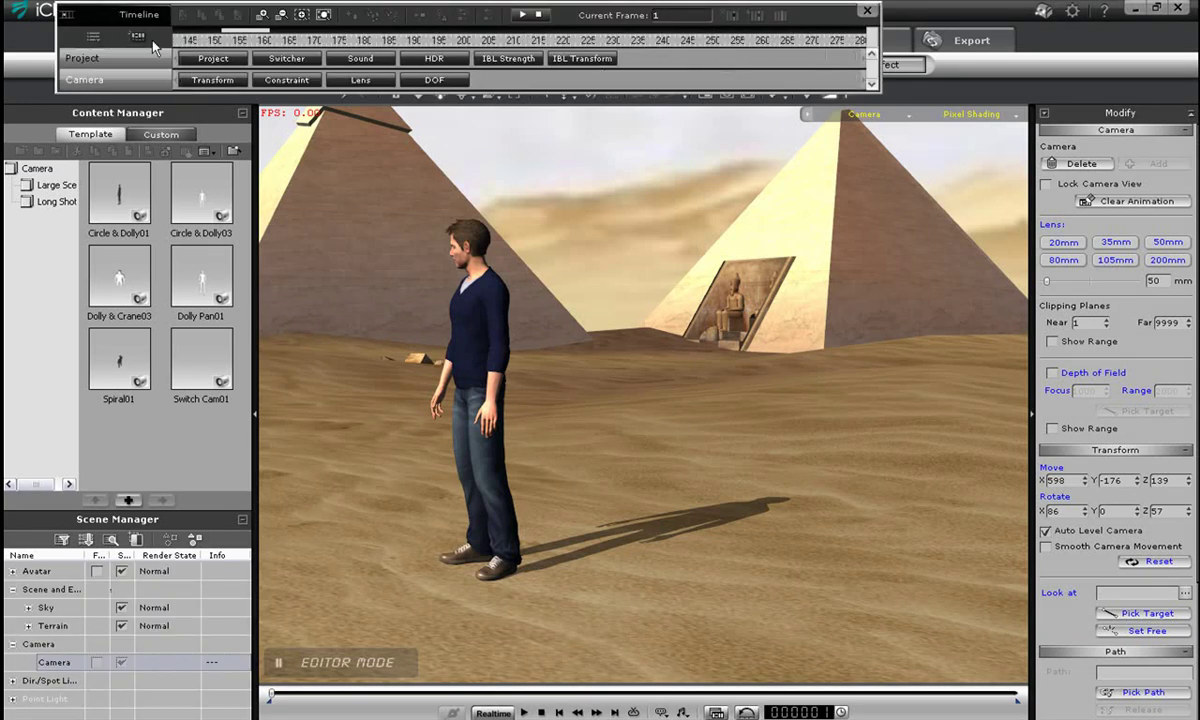
pyautogui.click(213, 80)
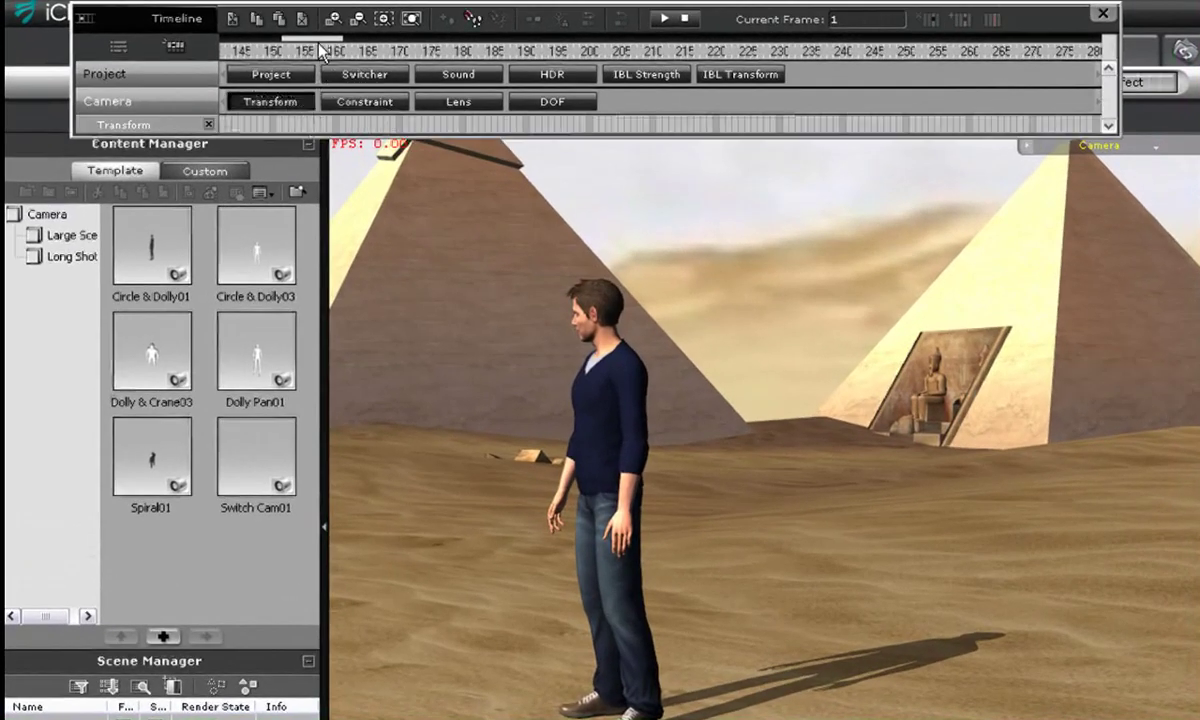
pyautogui.moveTo(303, 40); pyautogui.dragTo(358, 38)
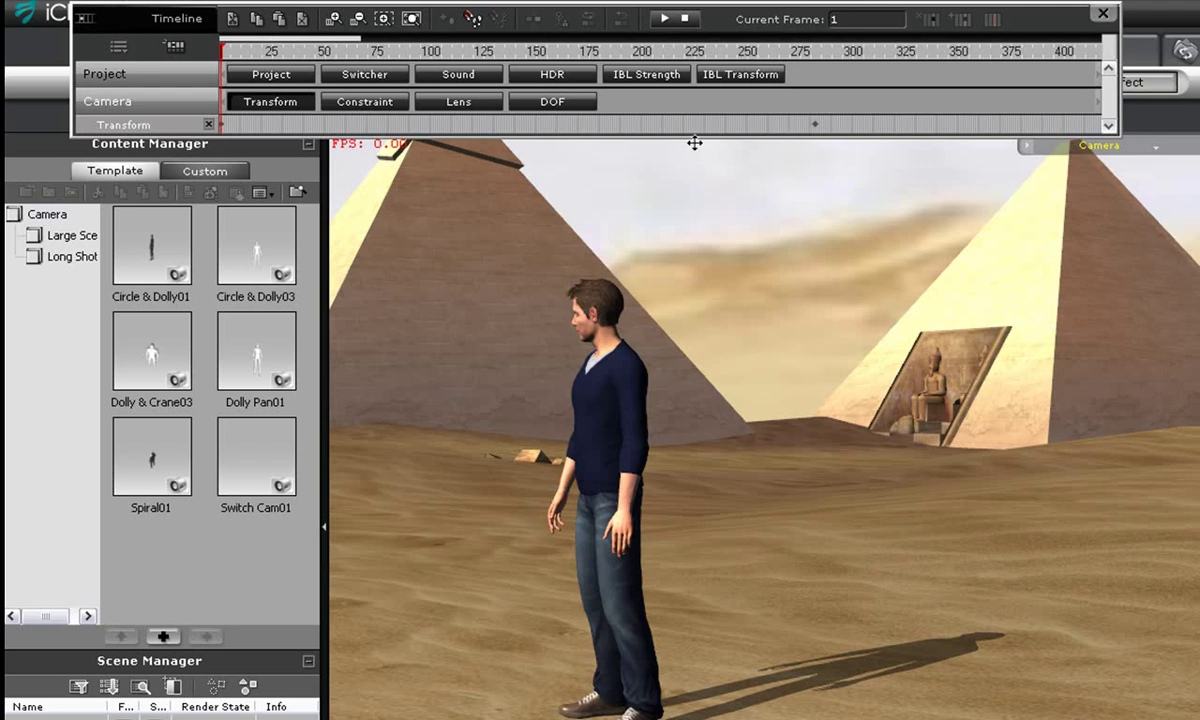
# Check the camera keys at frames 283 and 150, play the animation, then close the timeline.
pyautogui.click(815, 121)
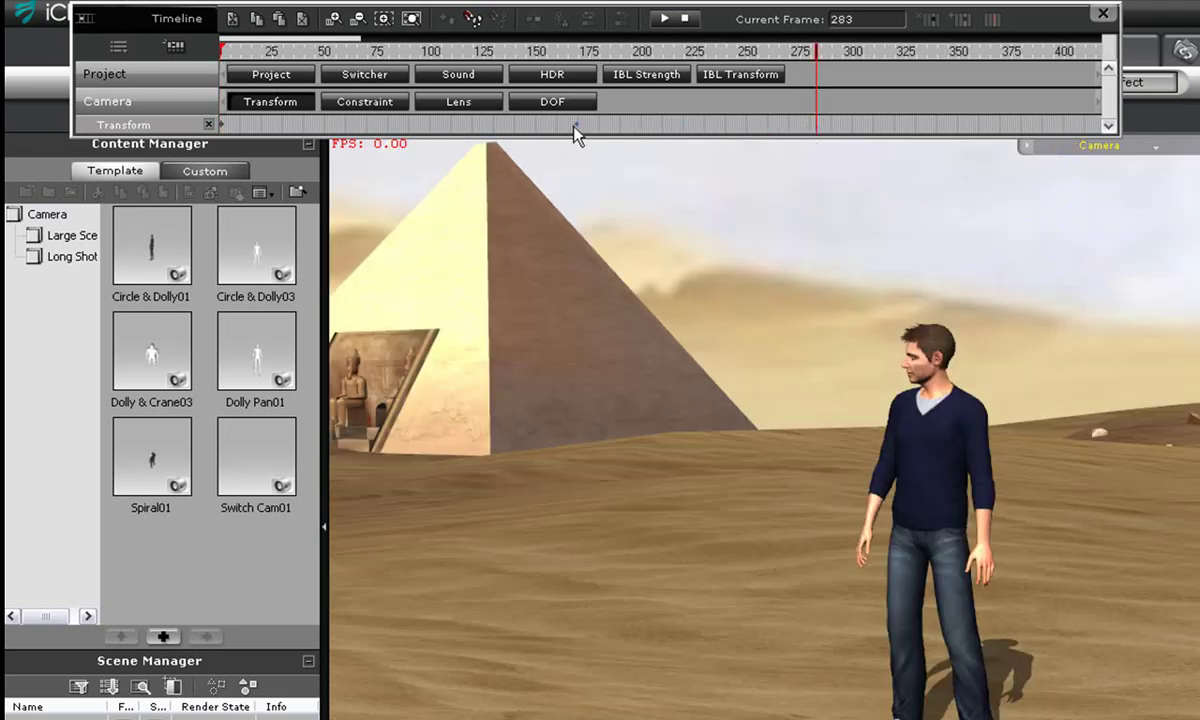
pyautogui.click(534, 124)
pyautogui.press('space')
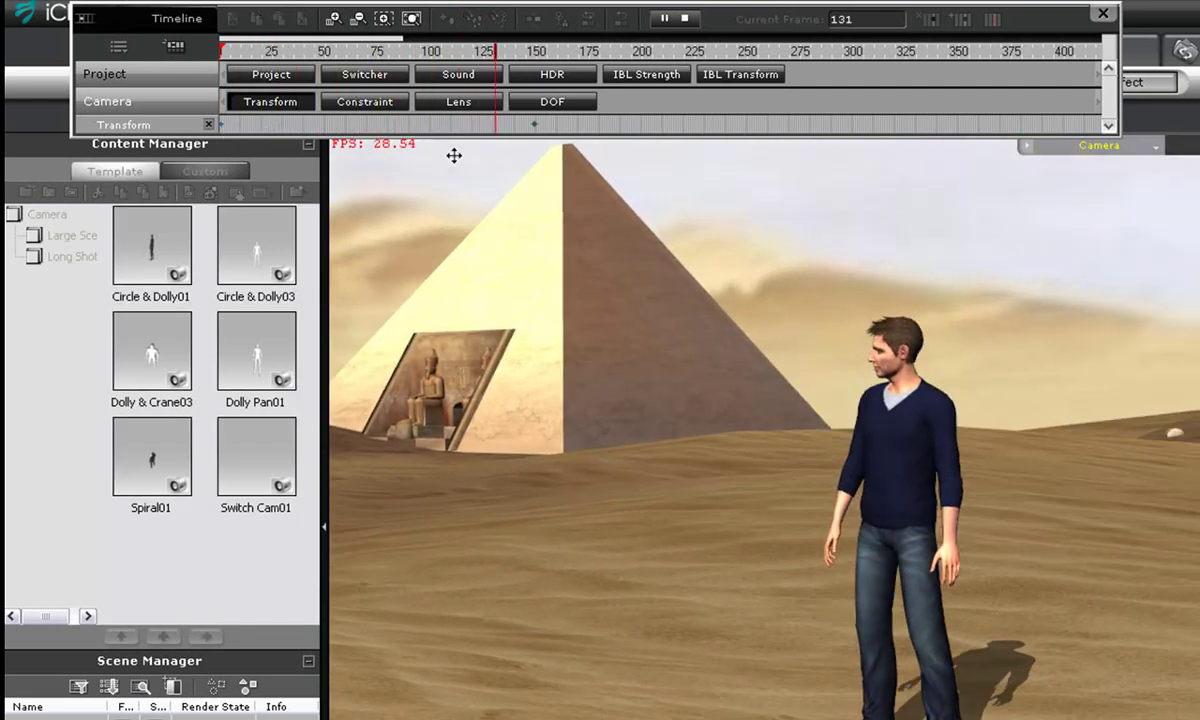
pyautogui.press('space')
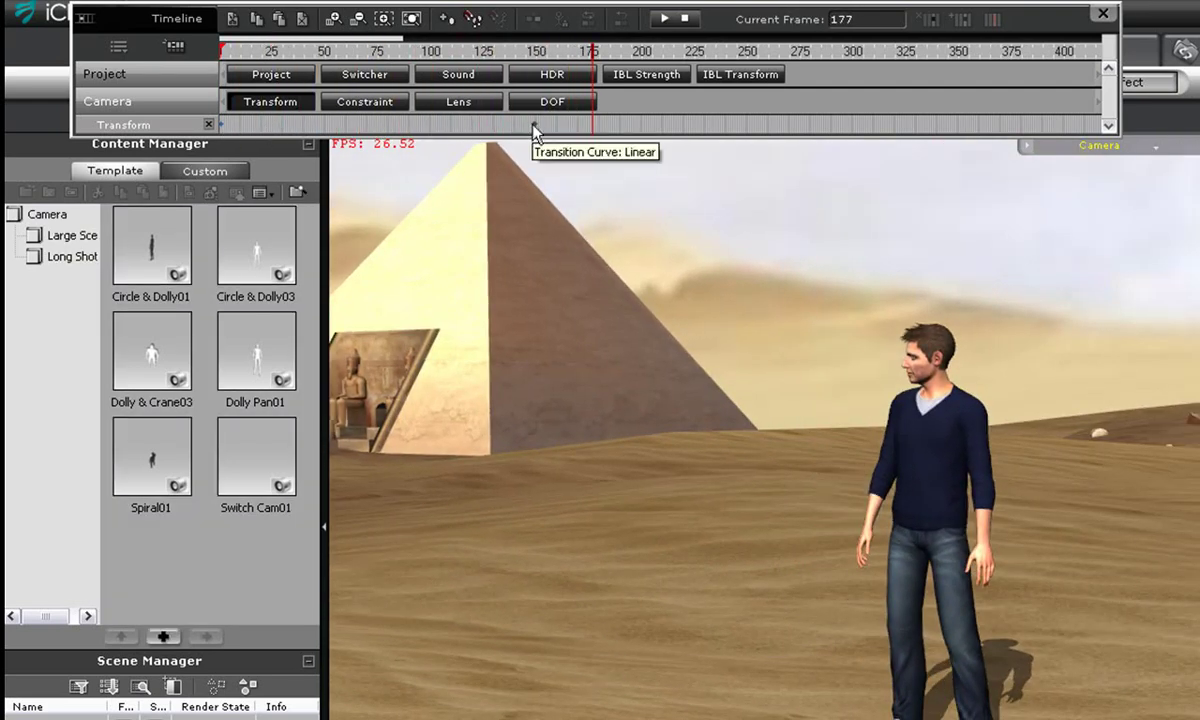
pyautogui.click(535, 125)
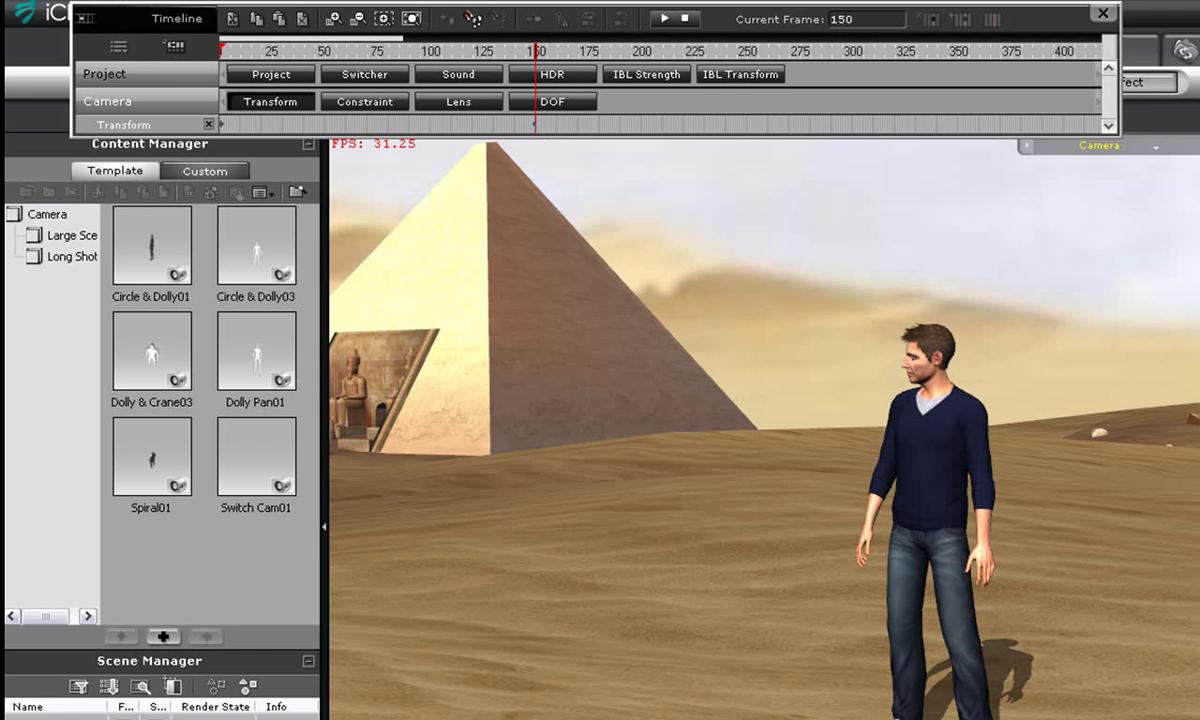
pyautogui.press('Home')
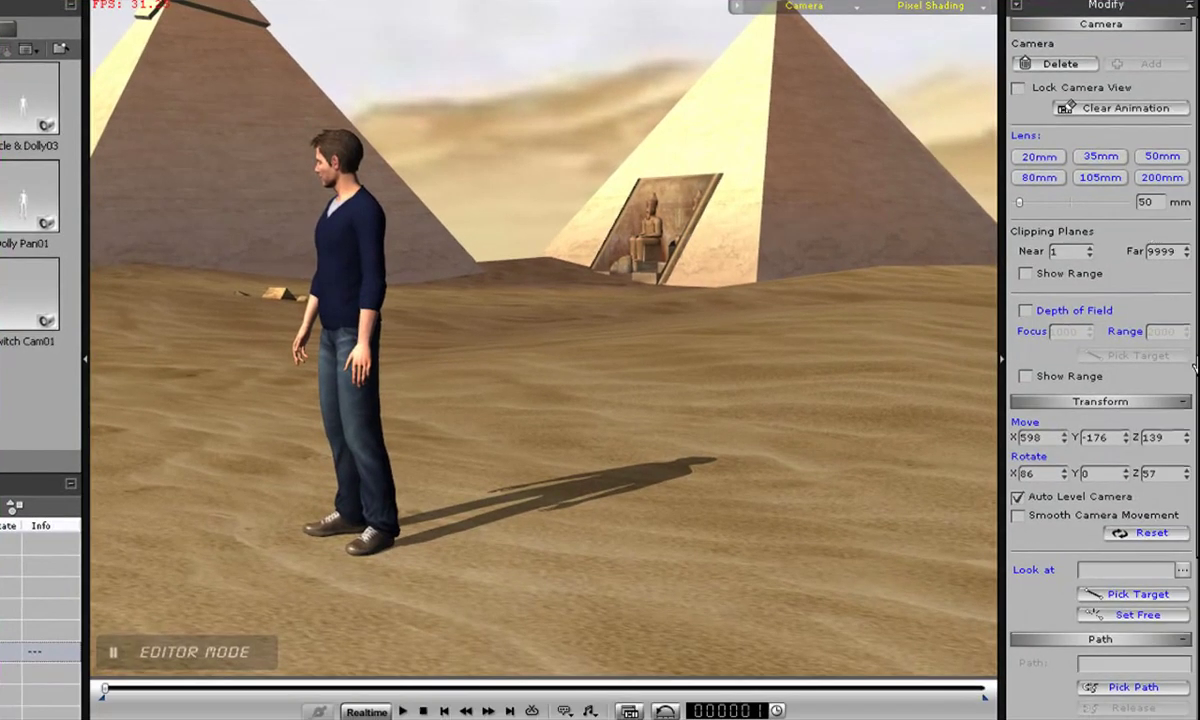
# Set the camera's Look at target to the character's RL_Spine02 and preview the camera move.
pyautogui.scroll(-2, 1193, 220)
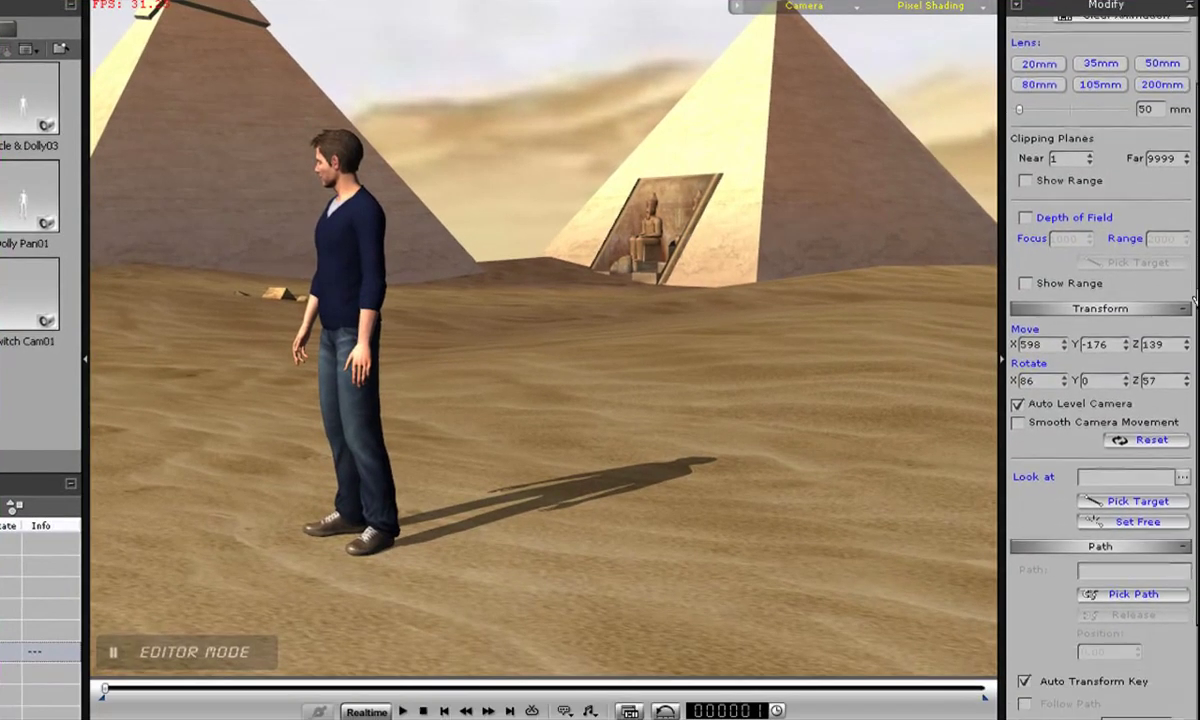
pyautogui.click(1137, 492)
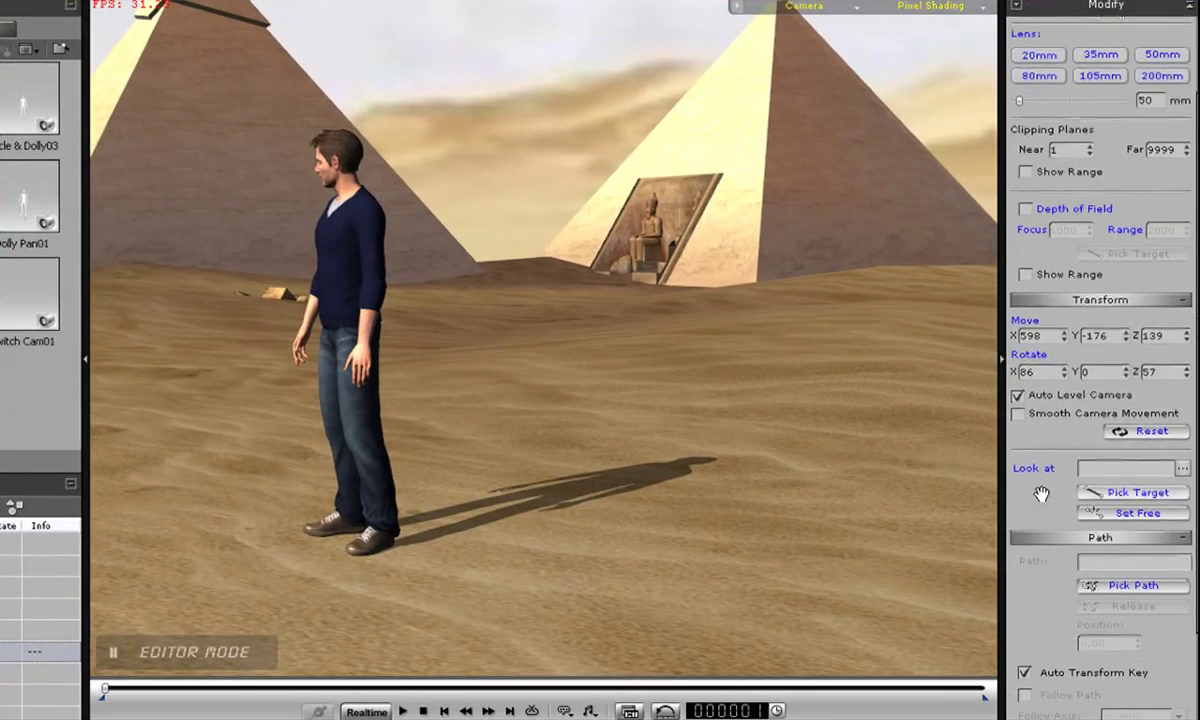
pyautogui.click(337, 255)
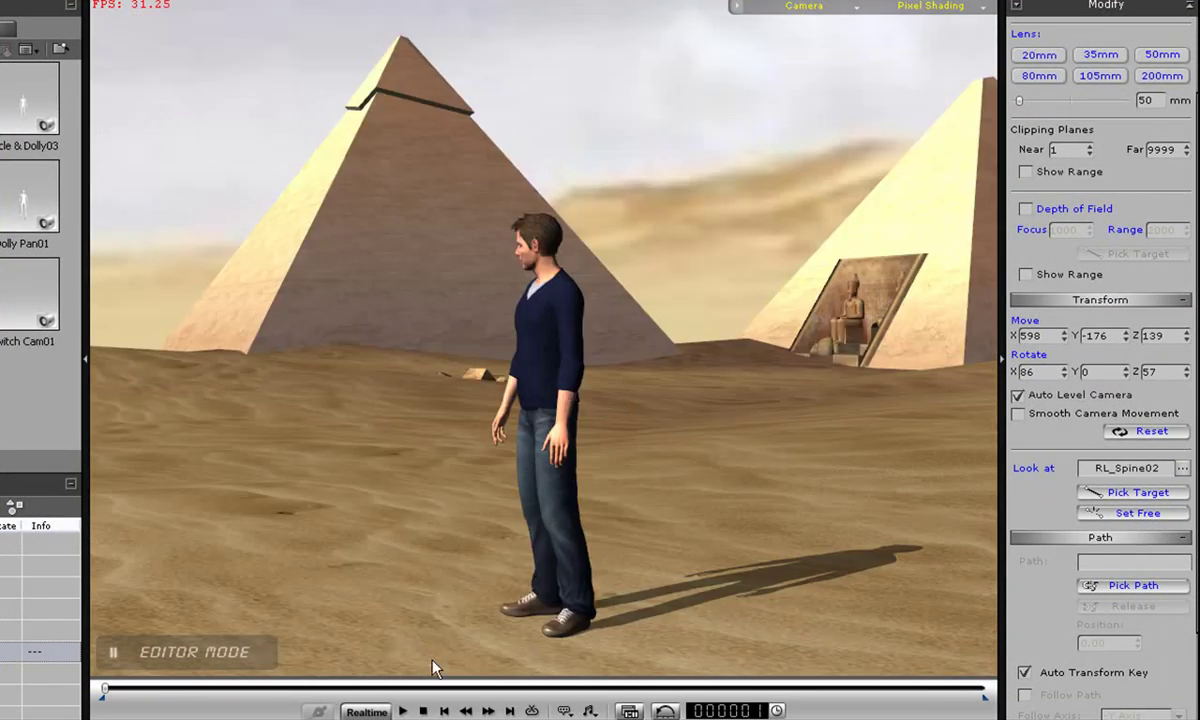
pyautogui.click(404, 711)
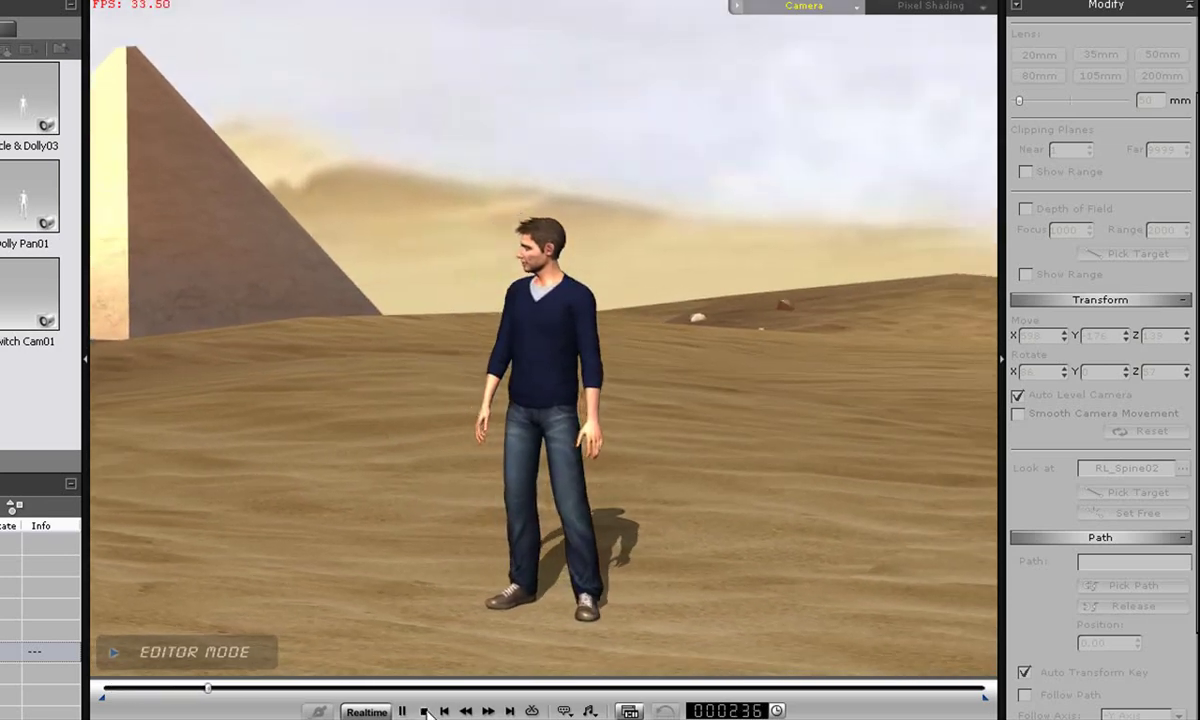
pyautogui.click(423, 711)
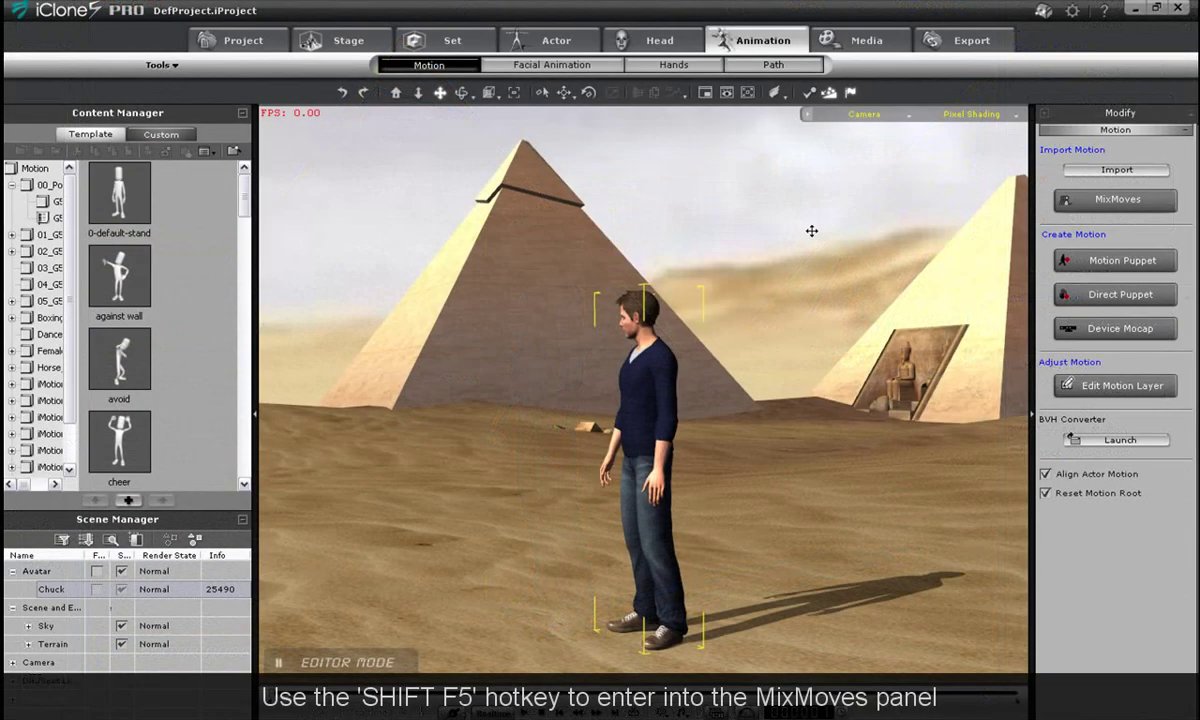
# Apply the Stand01 standing motion from the MixMoves Stand folder to the character.
pyautogui.click(1112, 202)
pyautogui.click(165, 250)
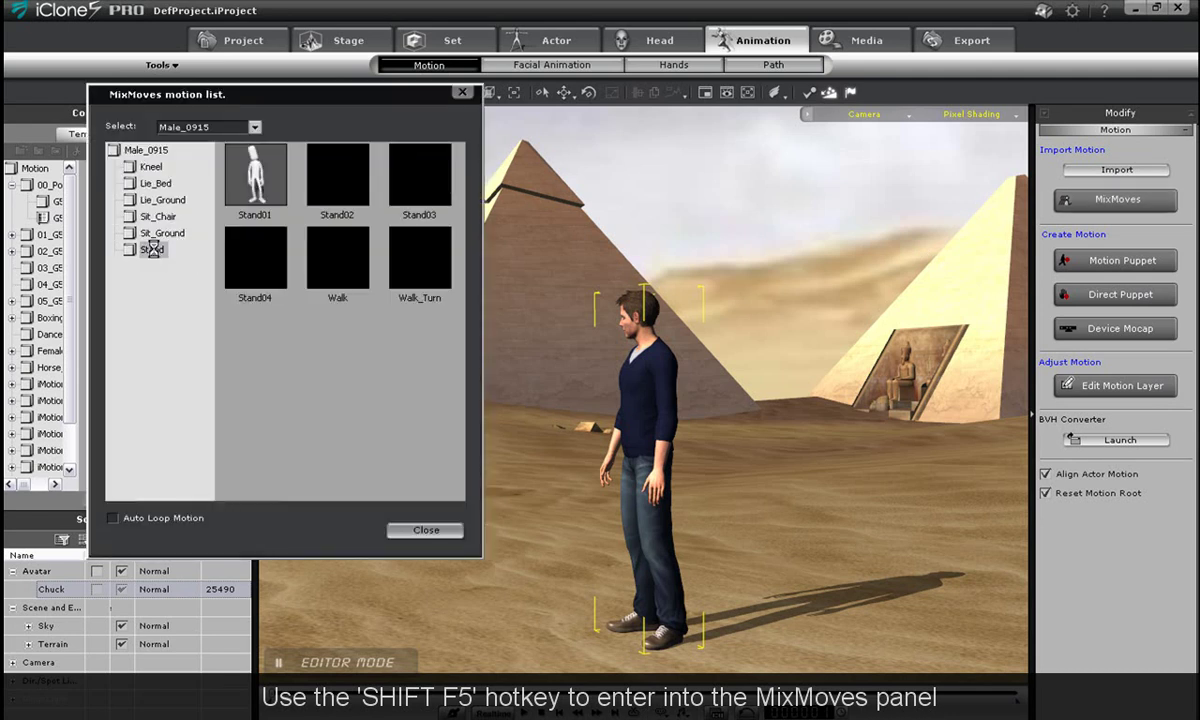
pyautogui.click(259, 173)
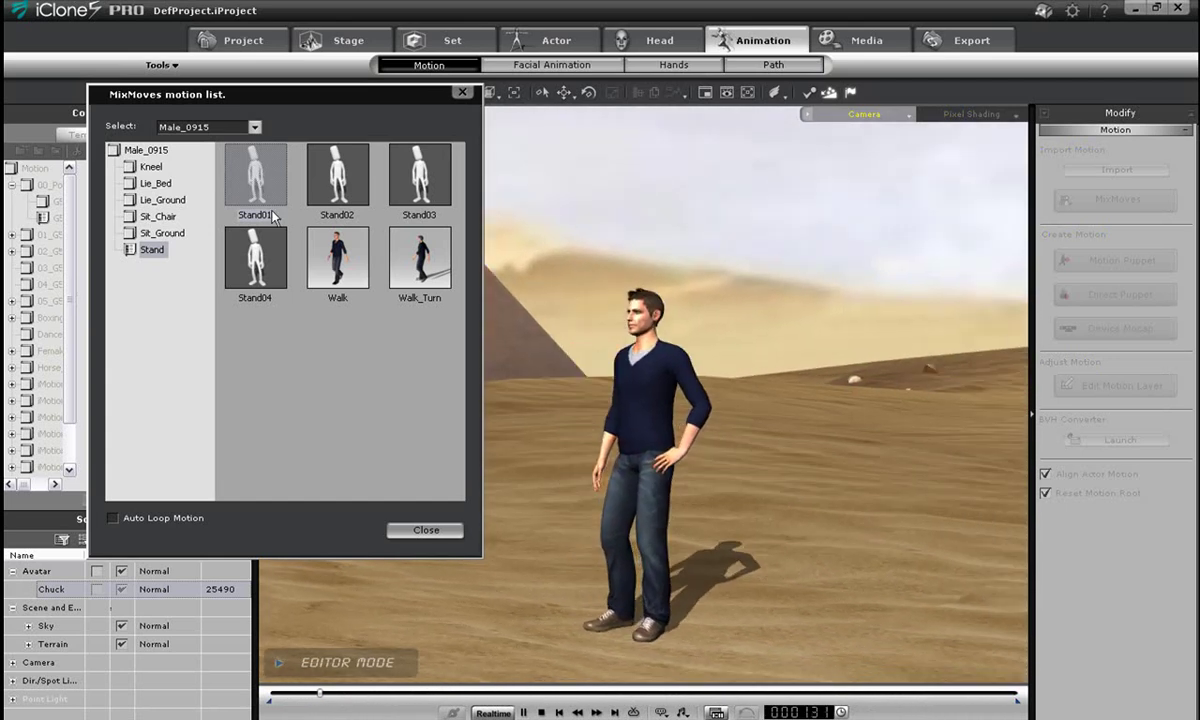
pyautogui.click(422, 530)
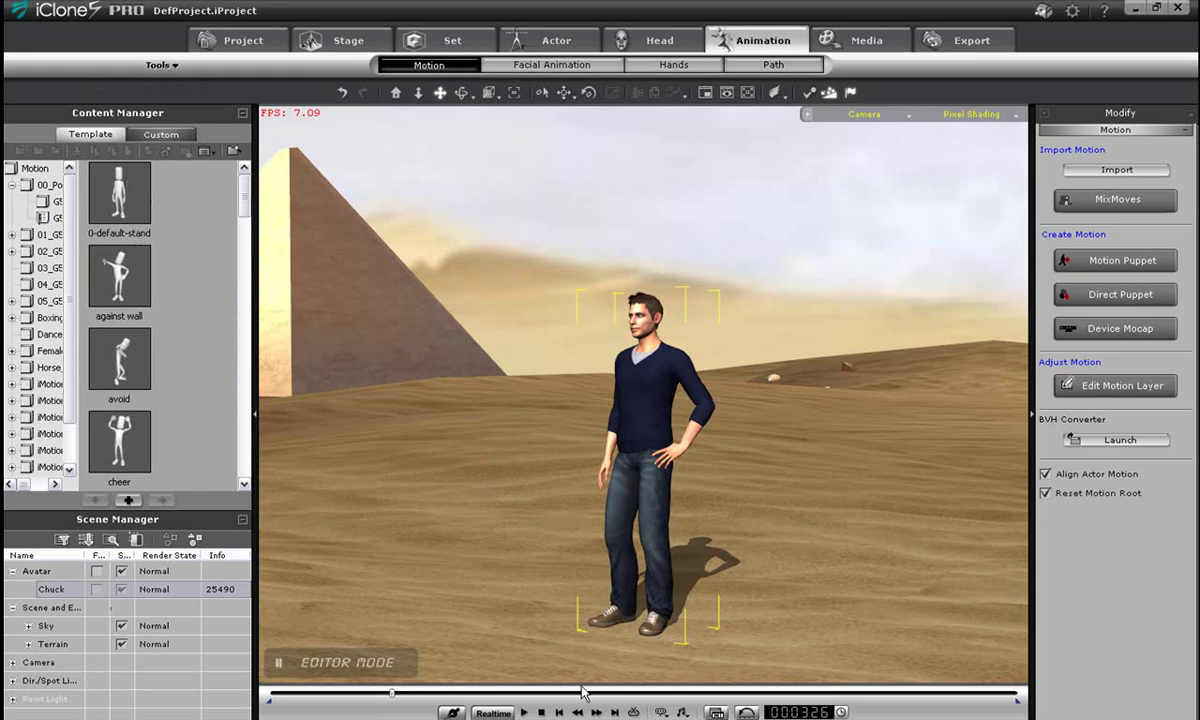
# Replay the animation from the start to preview the Stand01 motion.
pyautogui.click(541, 712)
pyautogui.click(523, 712)
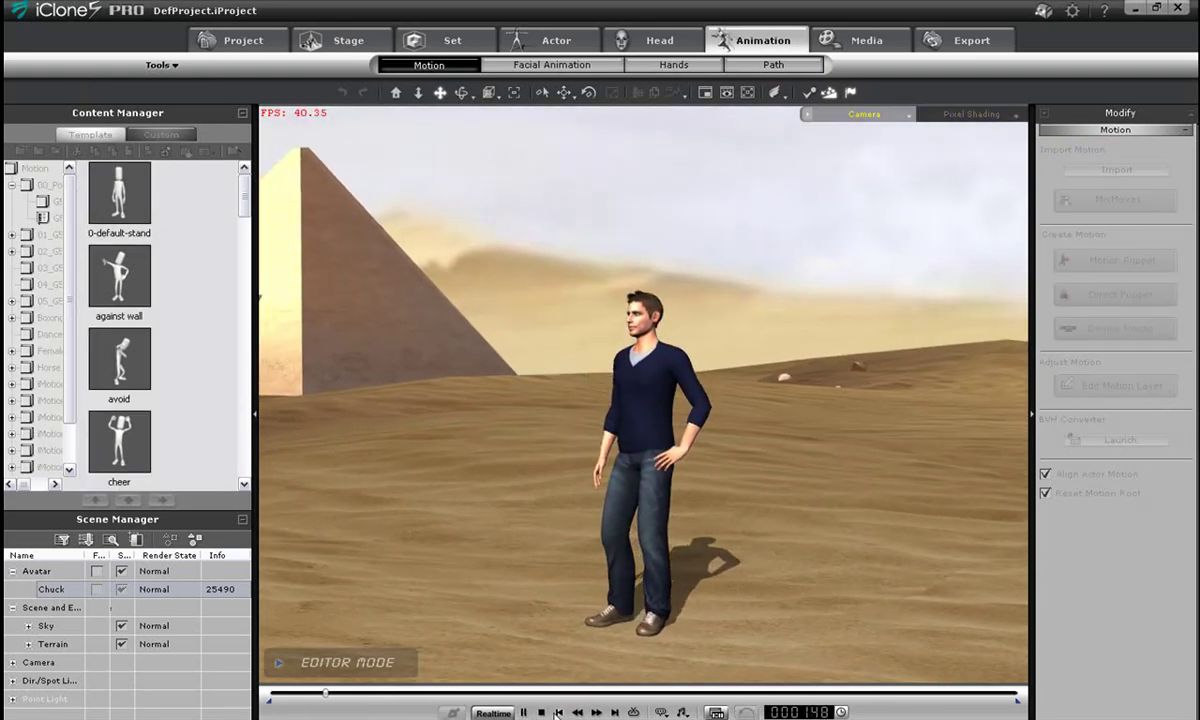
pyautogui.click(541, 712)
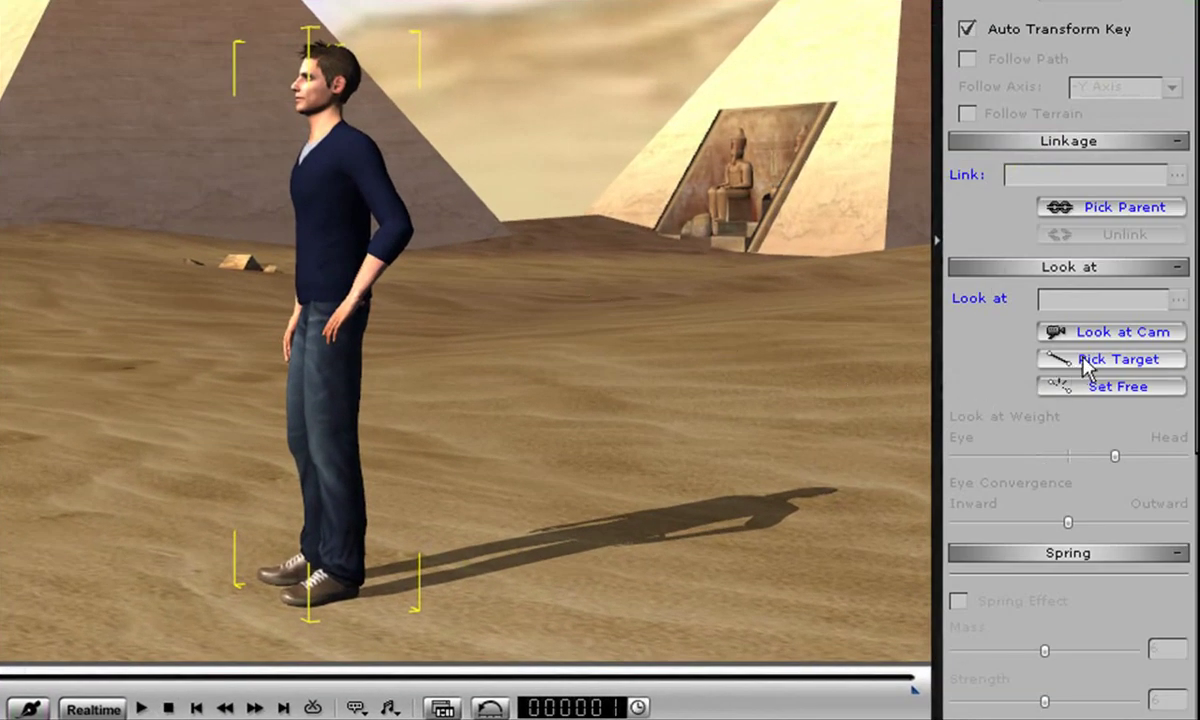
# Set the character's Look at target to the camera and play back to watch his head turn.
pyautogui.click(1050, 331)
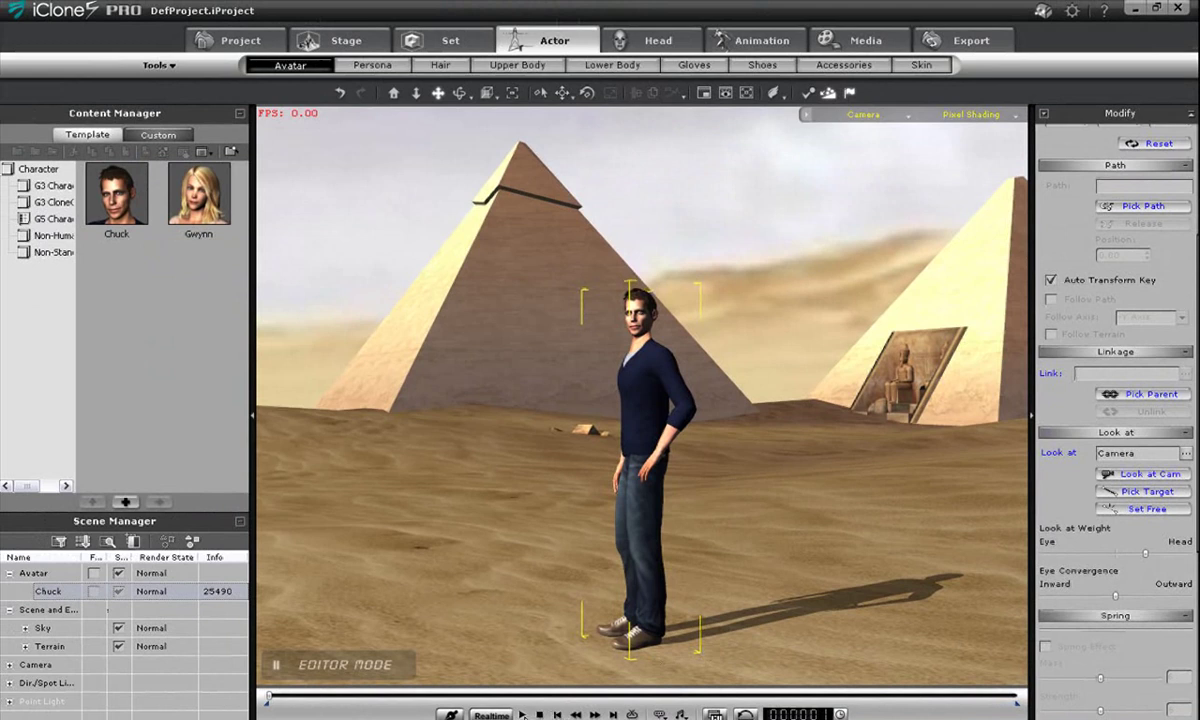
pyautogui.click(521, 714)
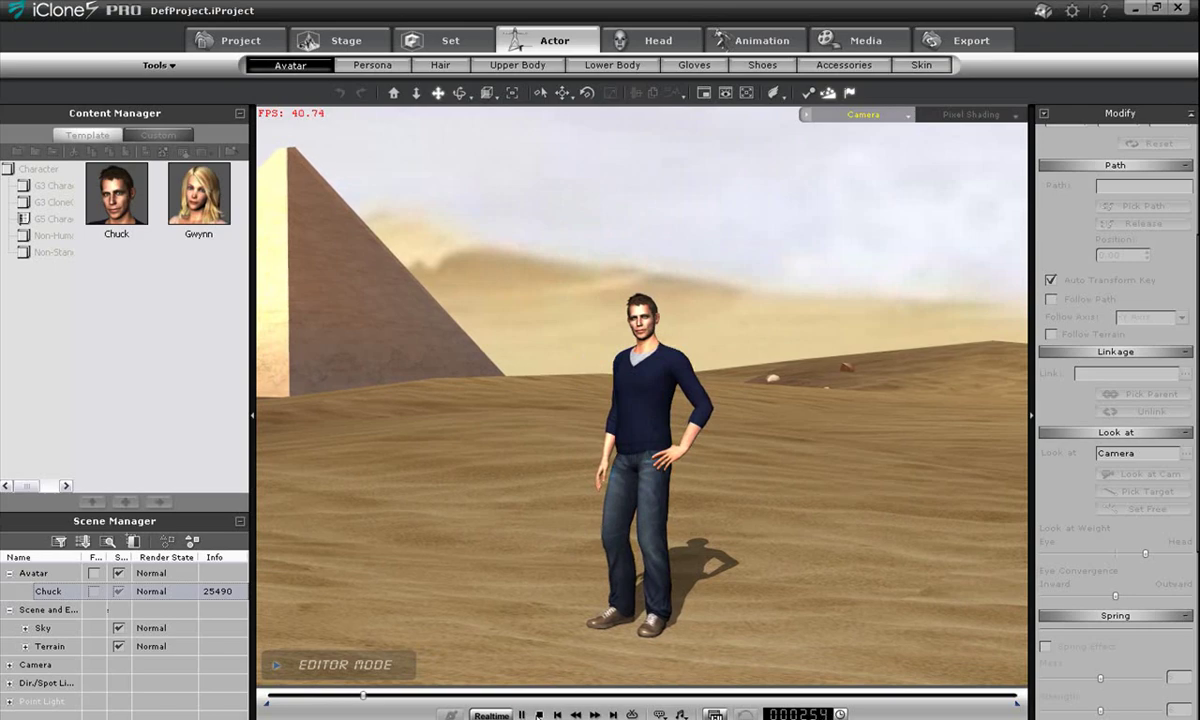
pyautogui.click(539, 714)
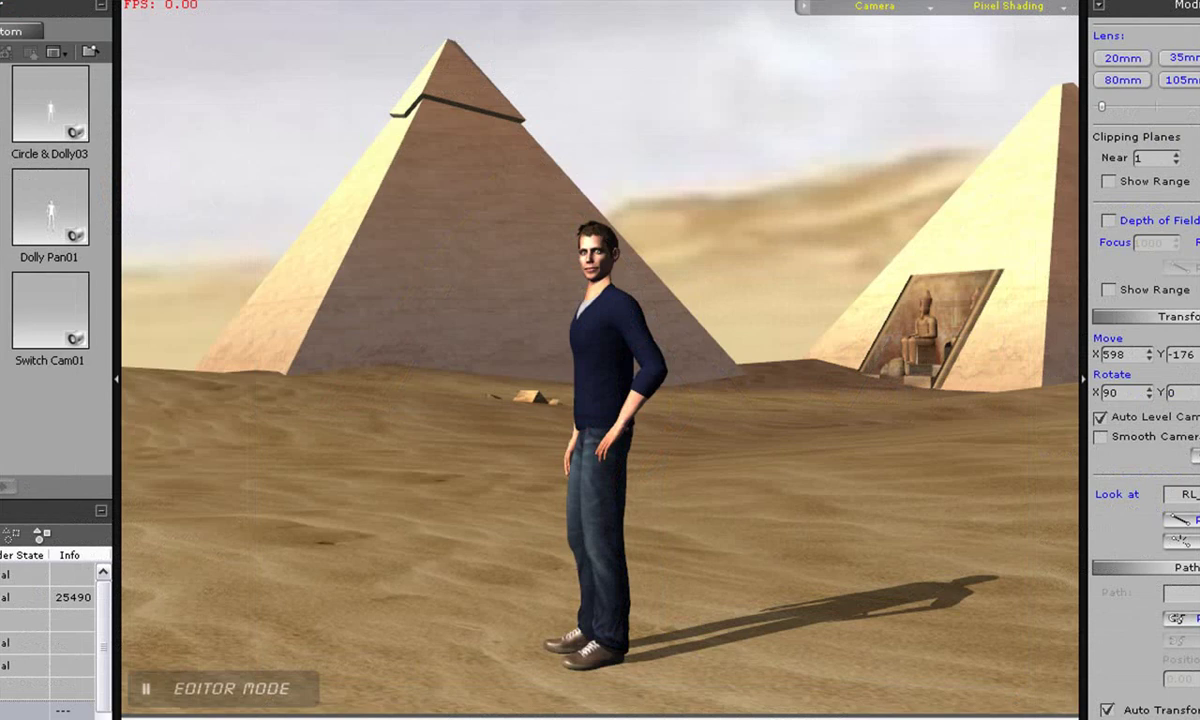
pyautogui.press('space')
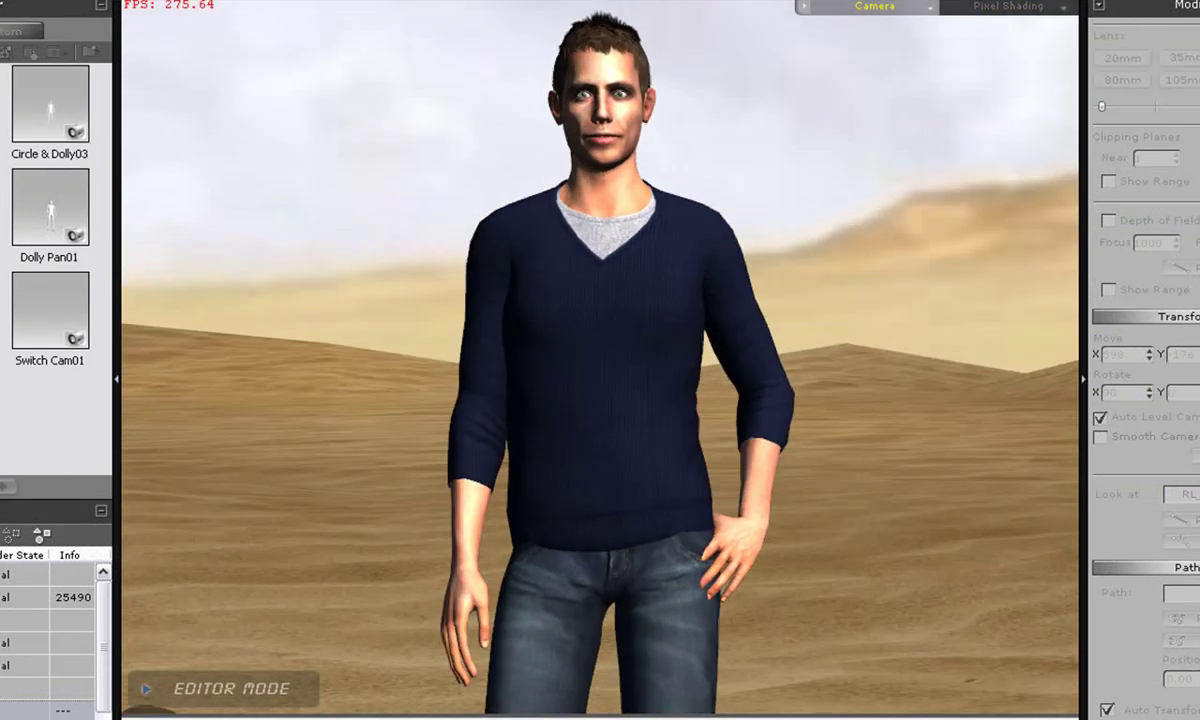